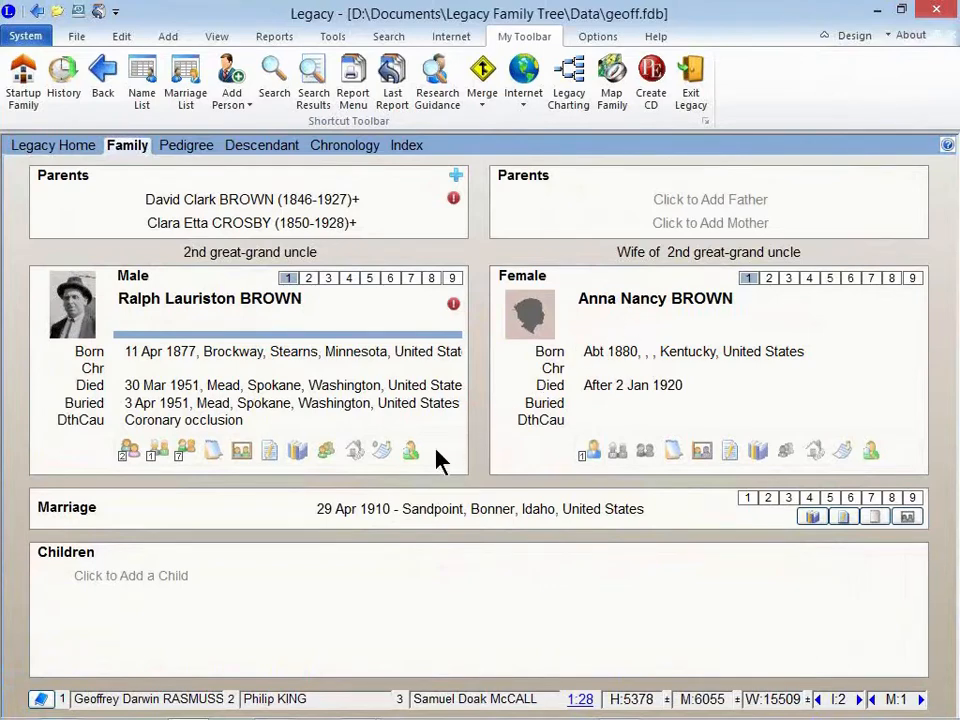
# - Open the displayed couple's marriage record and examine its marriage date, place and status
pyautogui.doubleClick(423, 510)
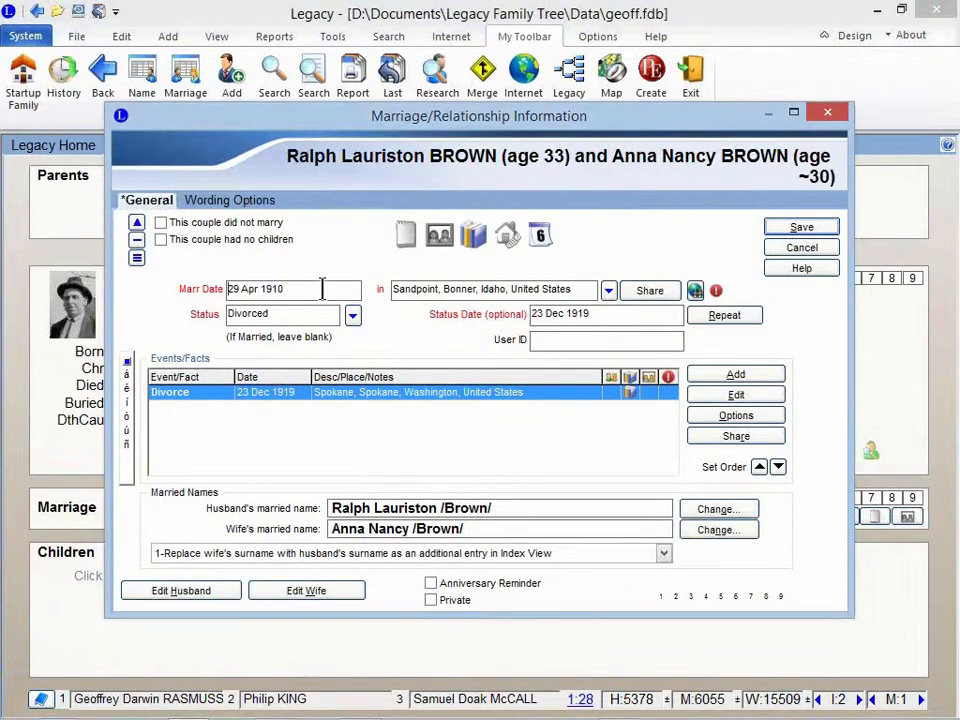
pyautogui.moveTo(321, 287); pyautogui.dragTo(227, 296)
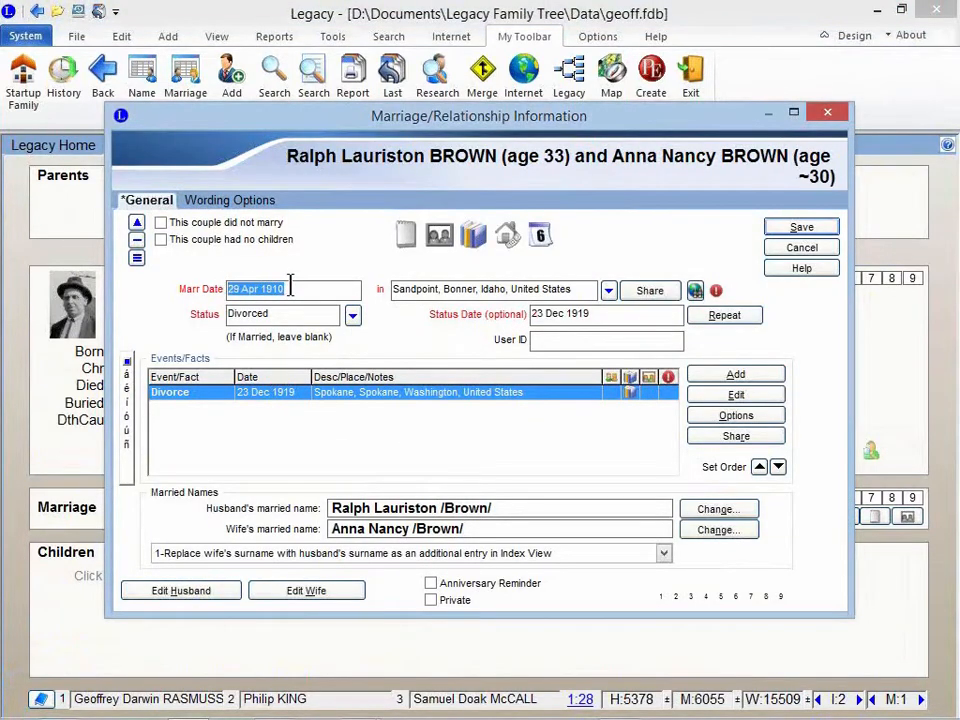
pyautogui.moveTo(583, 287); pyautogui.dragTo(393, 295)
pyautogui.moveTo(294, 315); pyautogui.dragTo(228, 337)
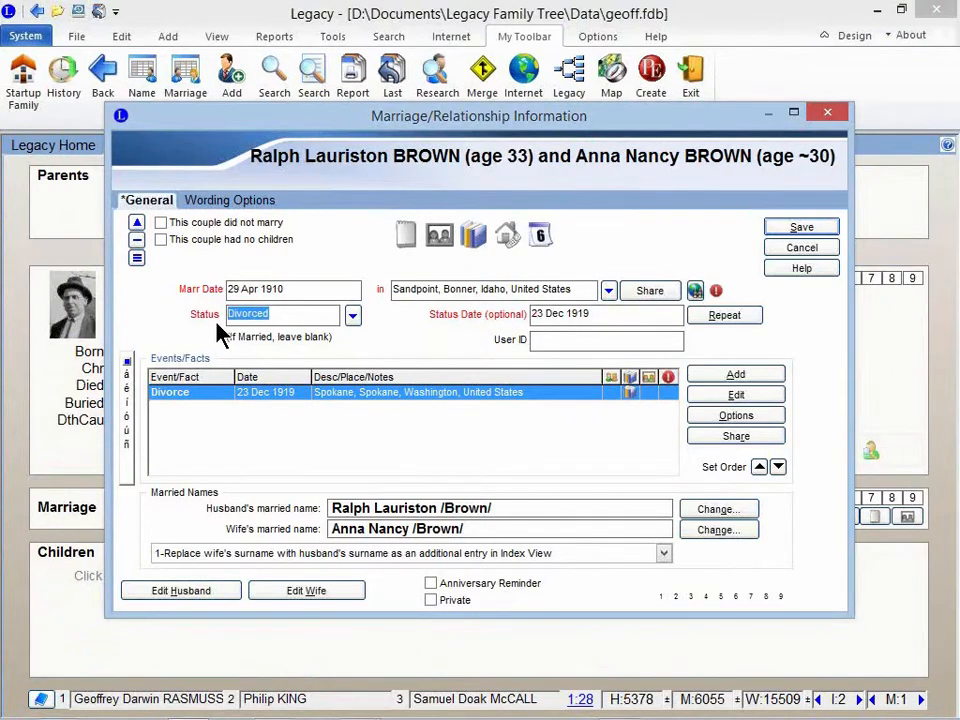
# - Review the available choices in the Master Marriage Status List, then save the marriage record with the status Divorced
pyautogui.click(297, 315)
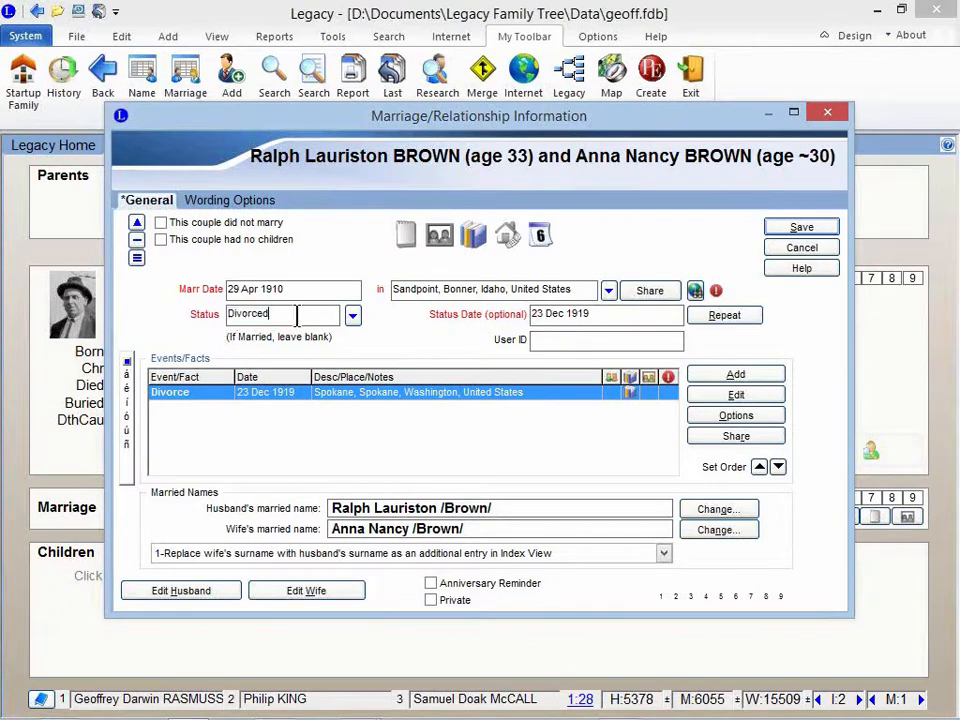
pyautogui.click(352, 317)
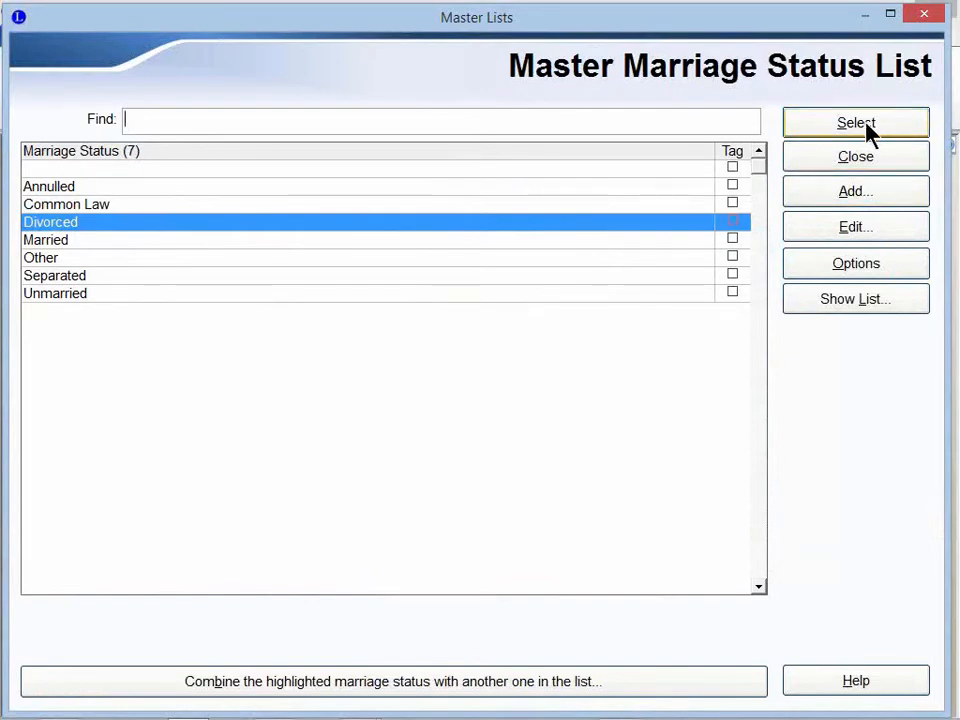
pyautogui.click(866, 157)
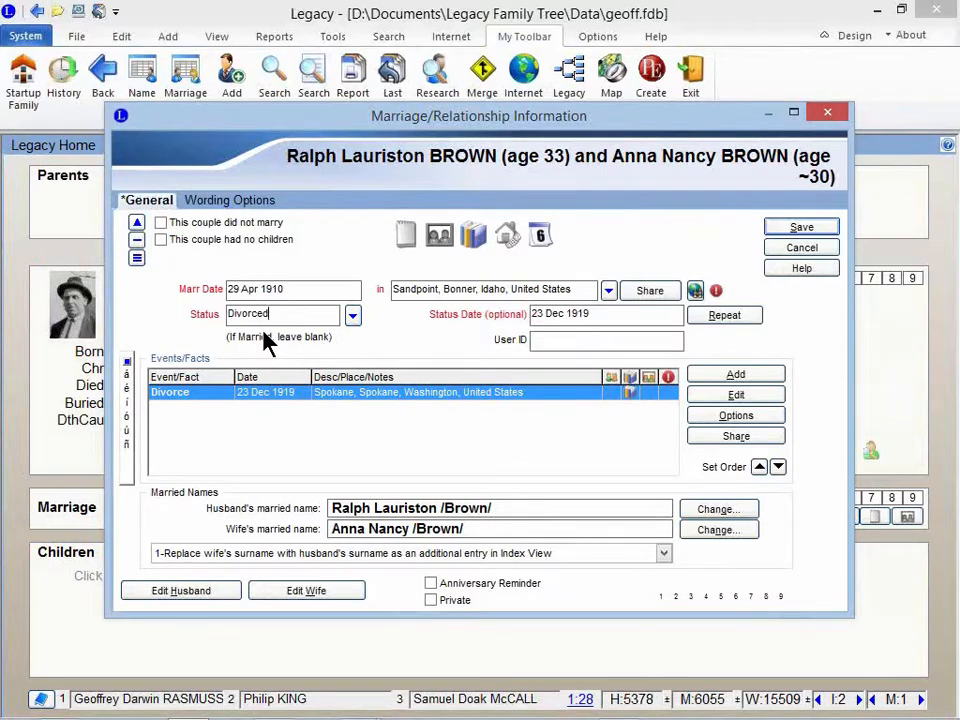
pyautogui.click(787, 229)
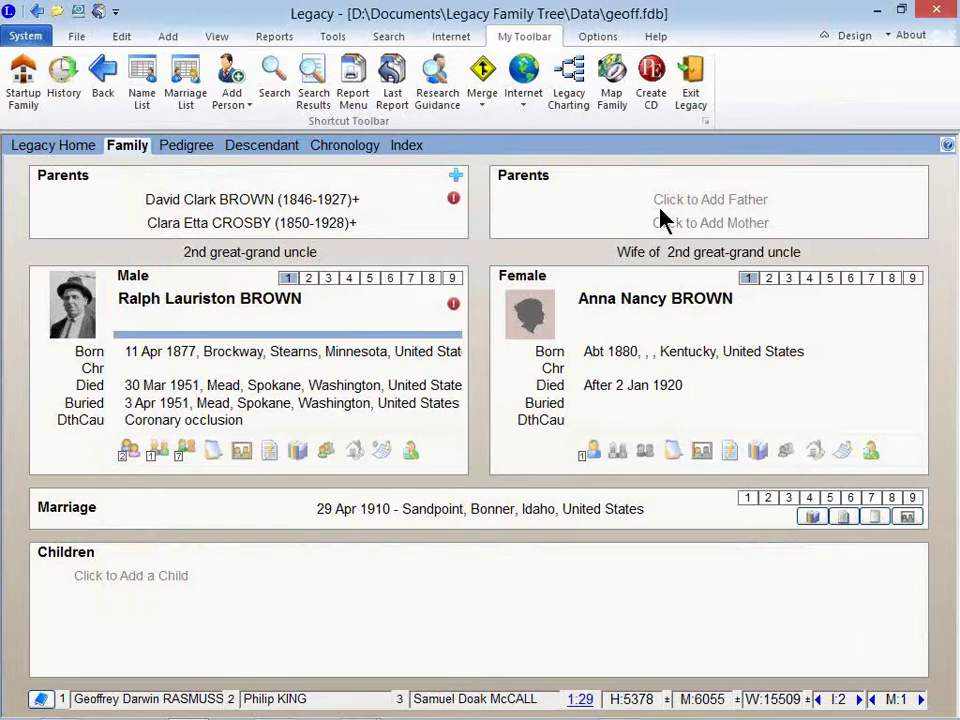
# - Customize the view settings to show status on Family View for both marriage info and children, and save
pyautogui.click(595, 37)
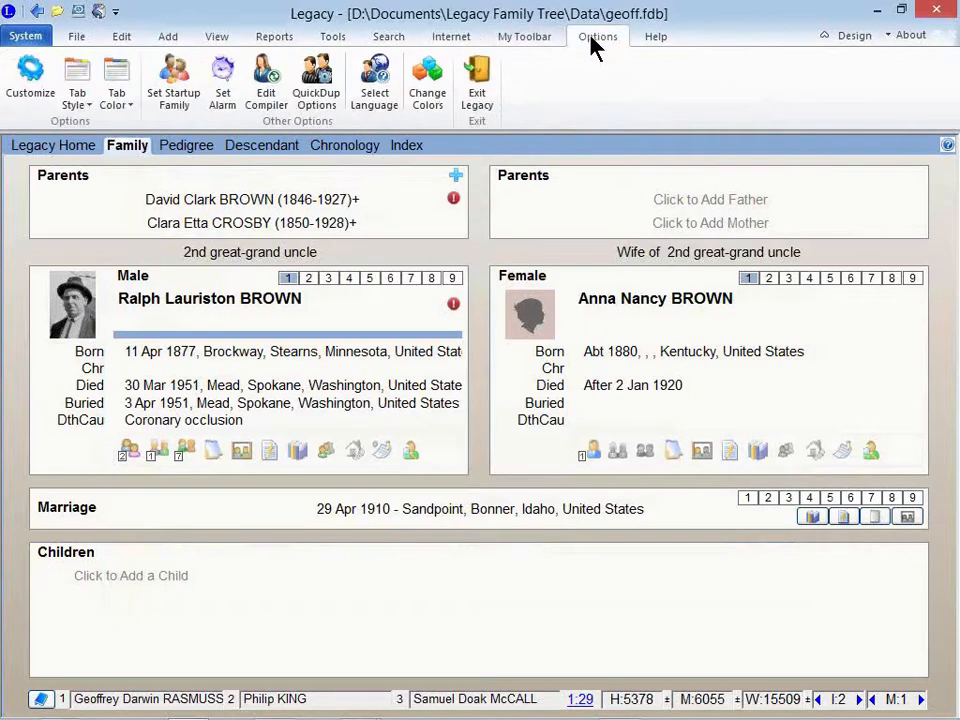
pyautogui.click(35, 100)
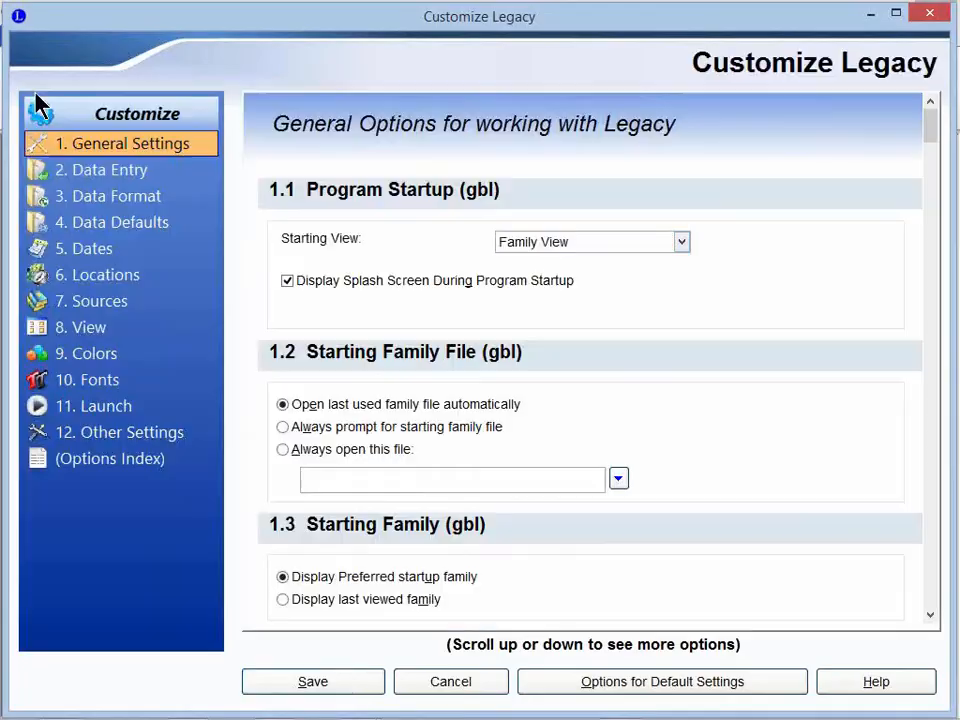
pyautogui.click(85, 338)
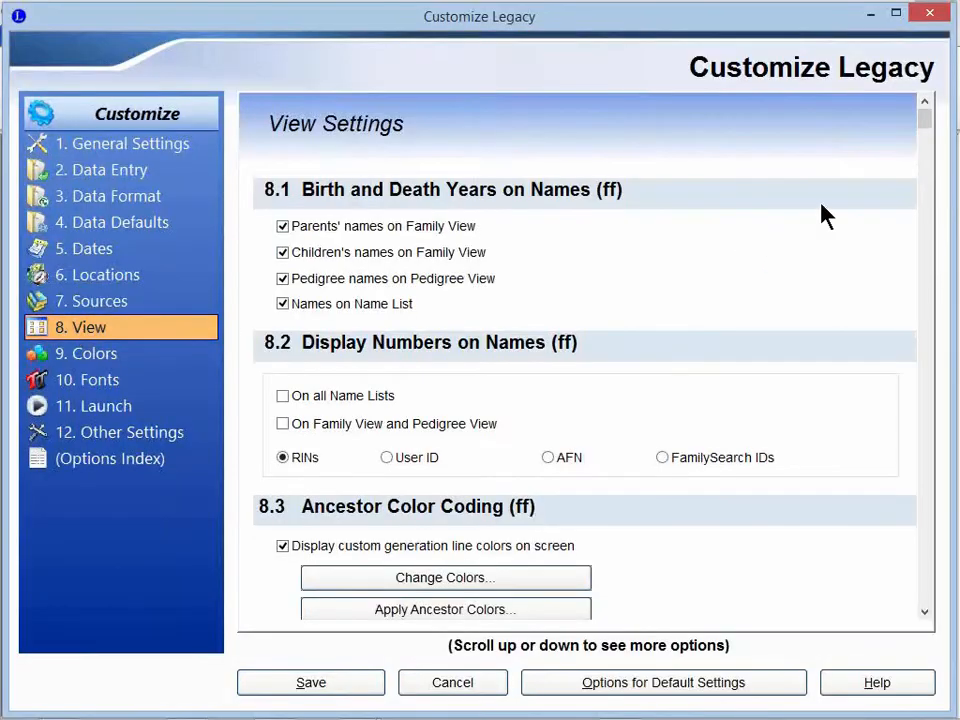
pyautogui.moveTo(928, 128); pyautogui.dragTo(943, 561)
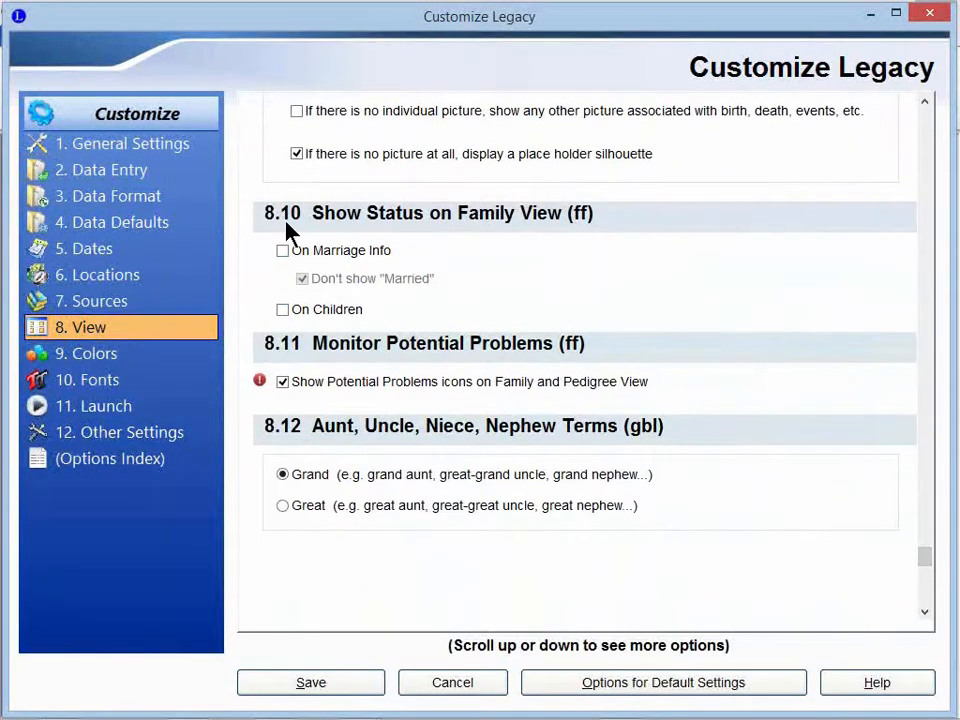
pyautogui.click(283, 252)
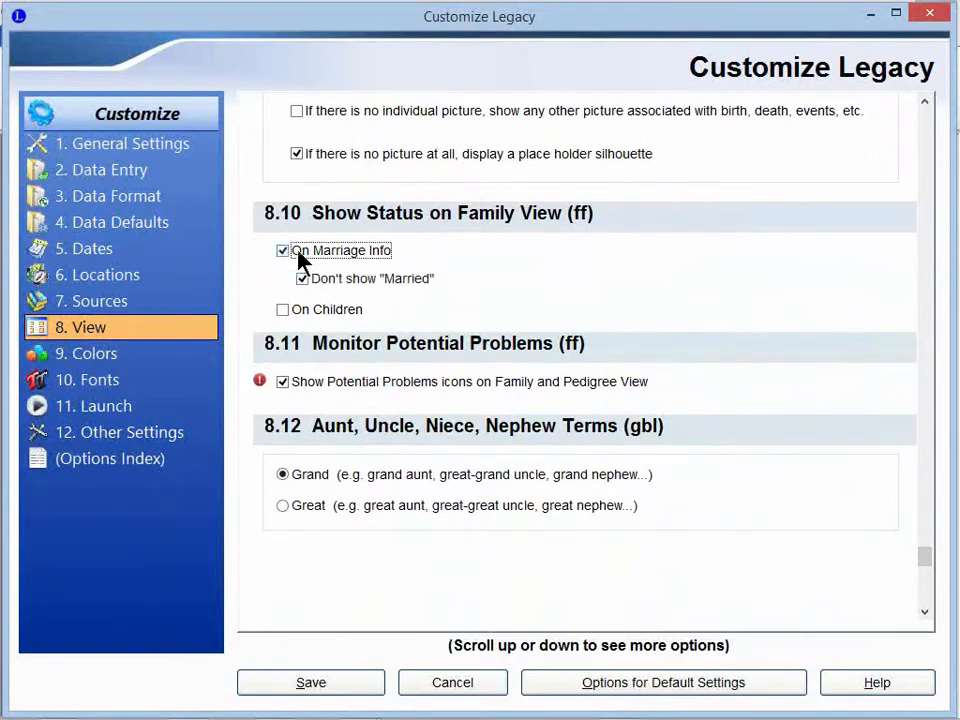
pyautogui.click(283, 311)
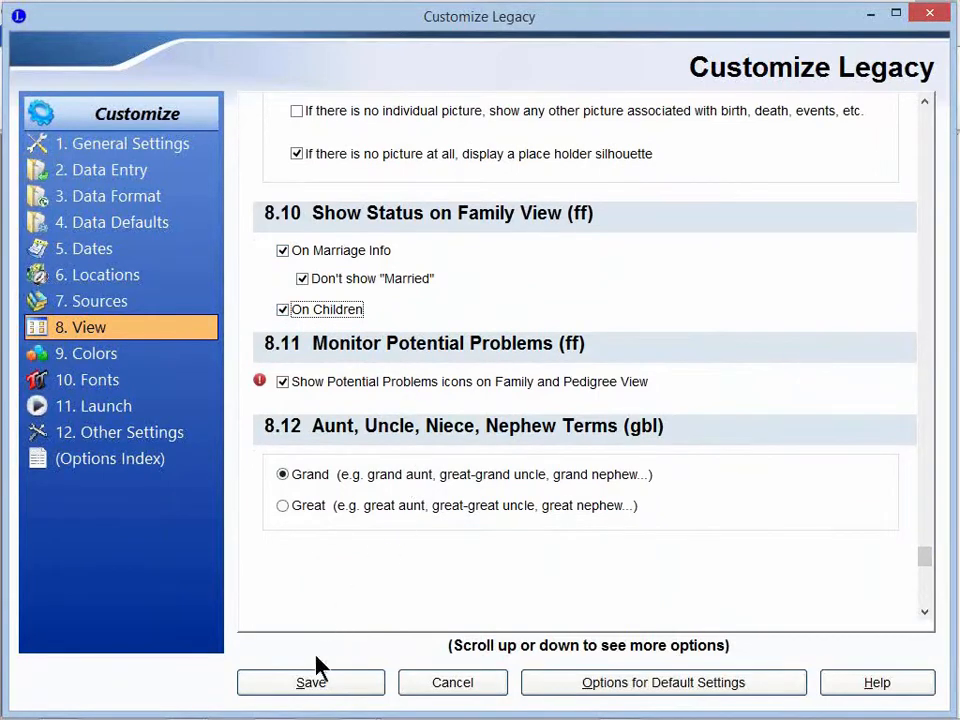
pyautogui.click(316, 693)
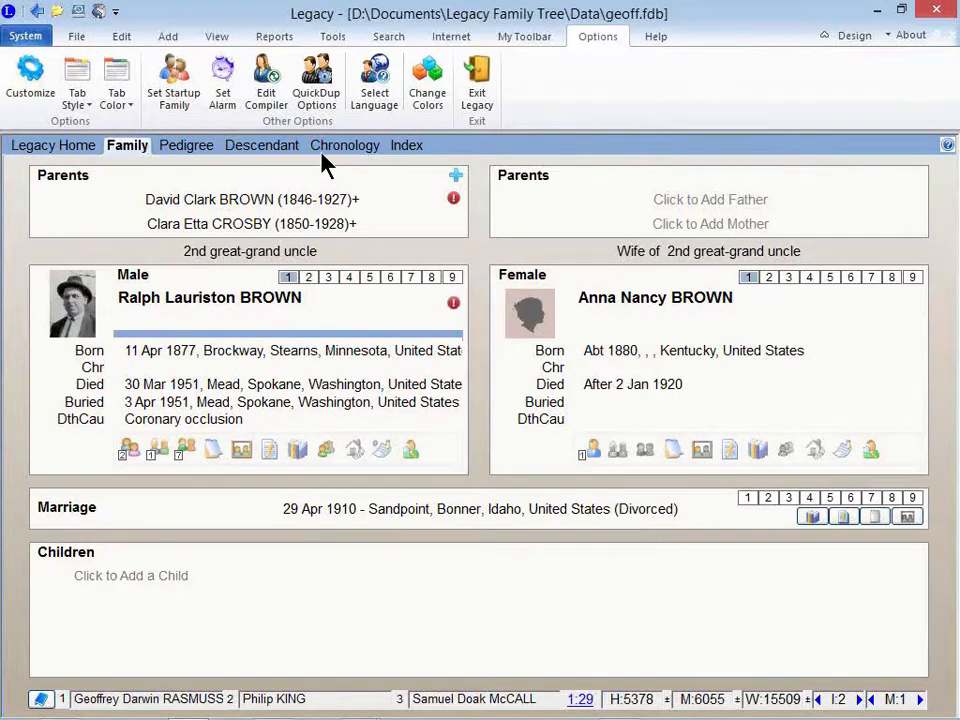
# - Include the marriage status in the Family Group Record's report options and preview the report
pyautogui.click(277, 39)
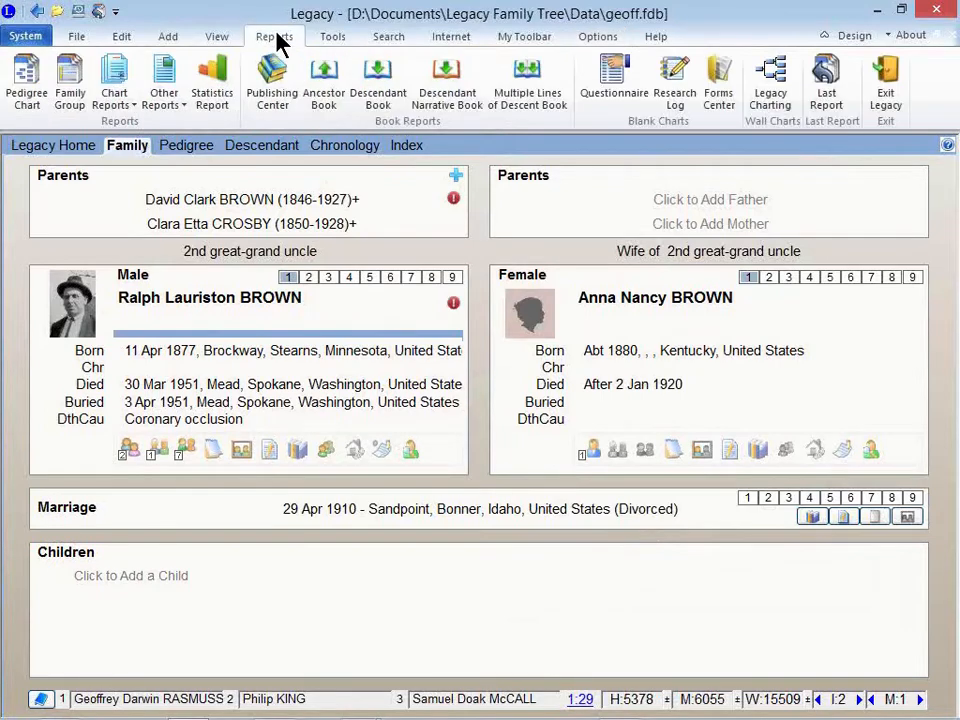
pyautogui.click(68, 100)
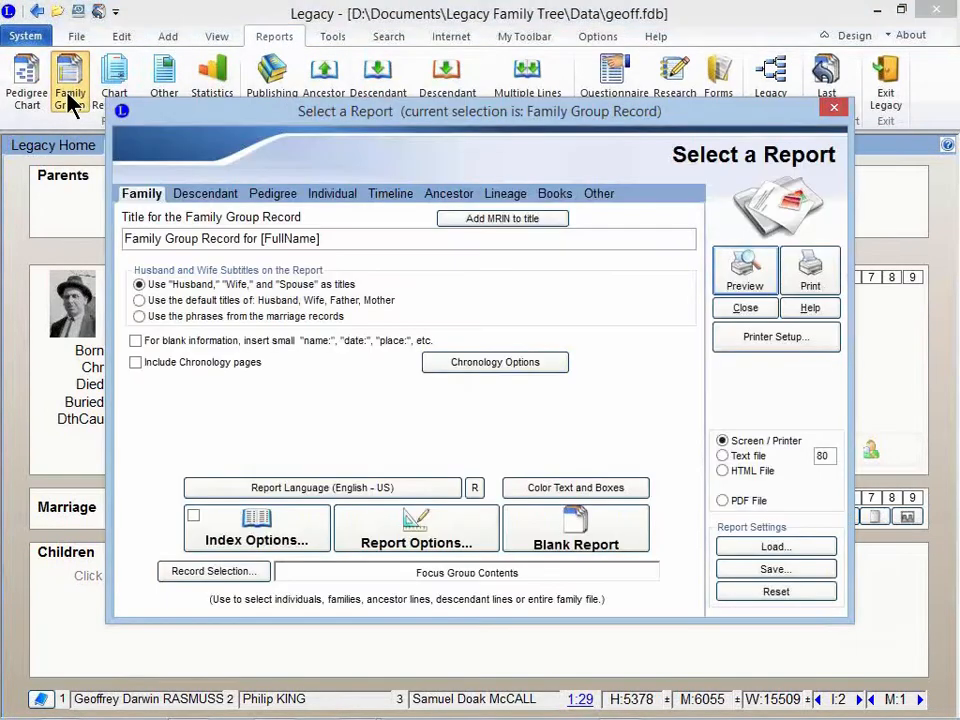
pyautogui.click(452, 544)
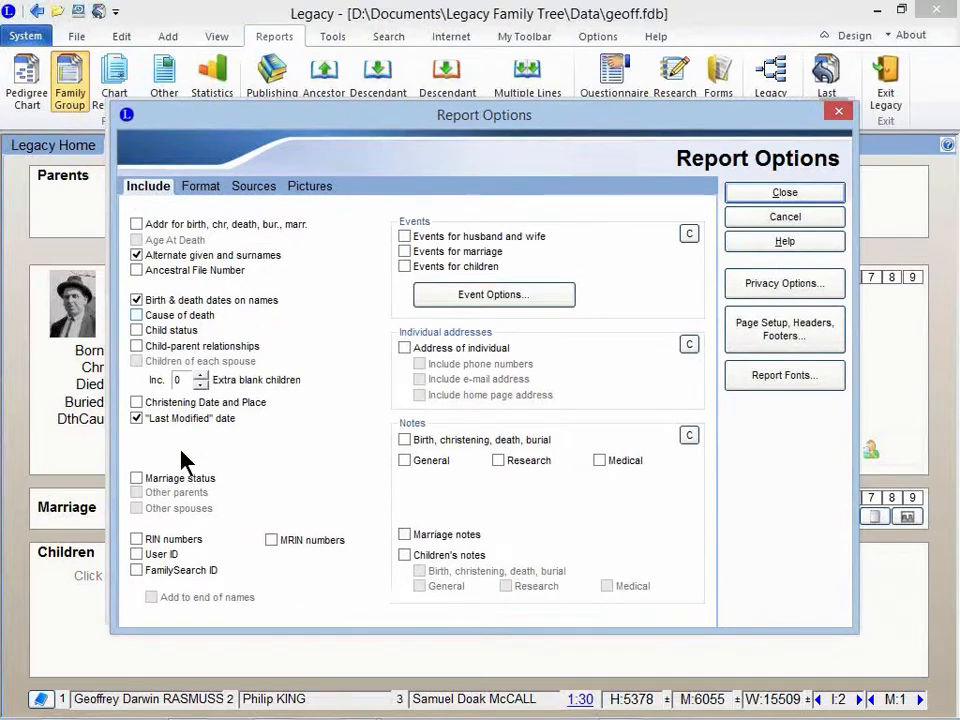
pyautogui.click(137, 479)
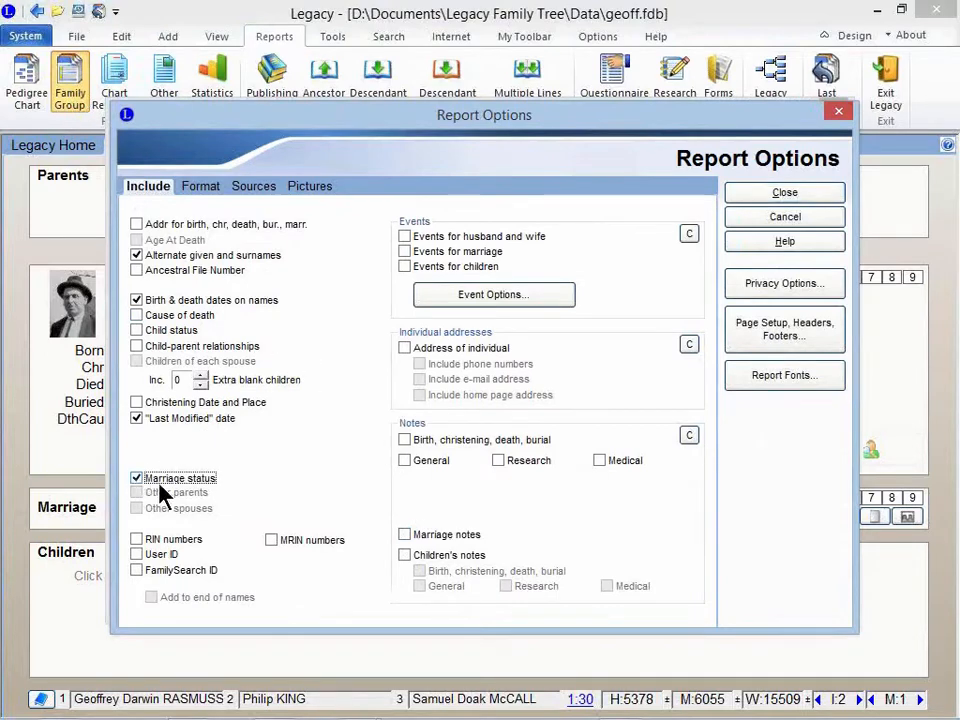
pyautogui.click(779, 193)
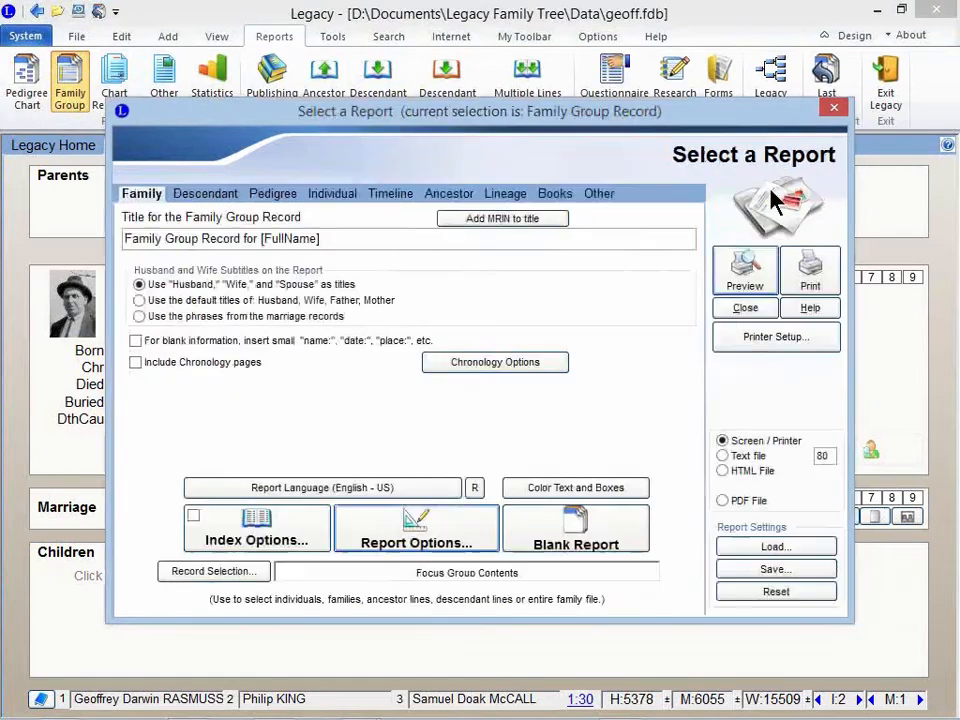
pyautogui.click(745, 272)
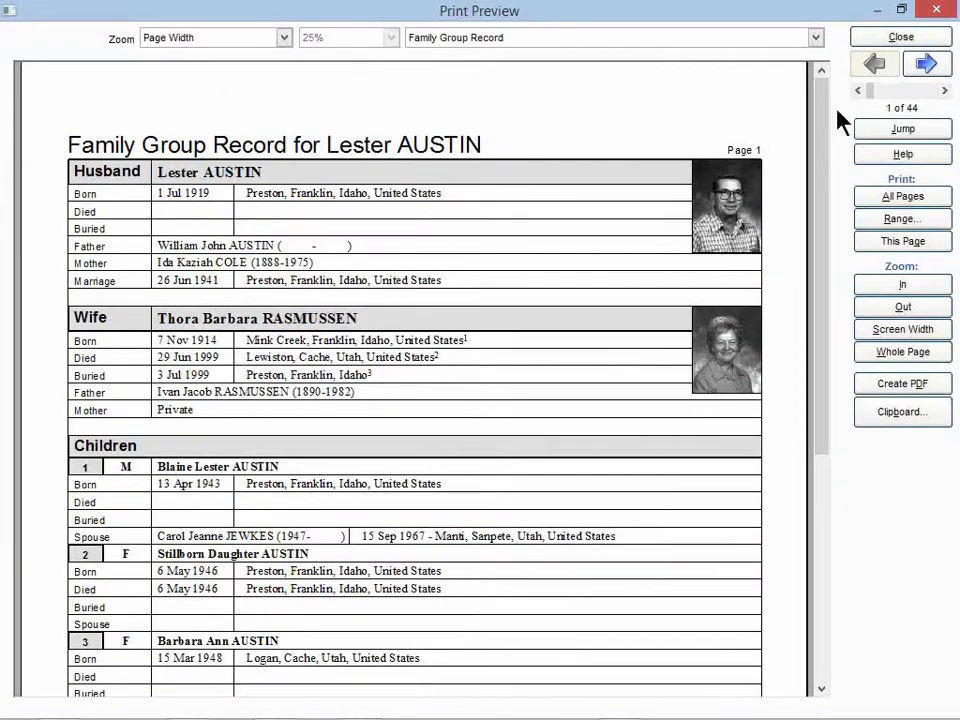
pyautogui.click(880, 38)
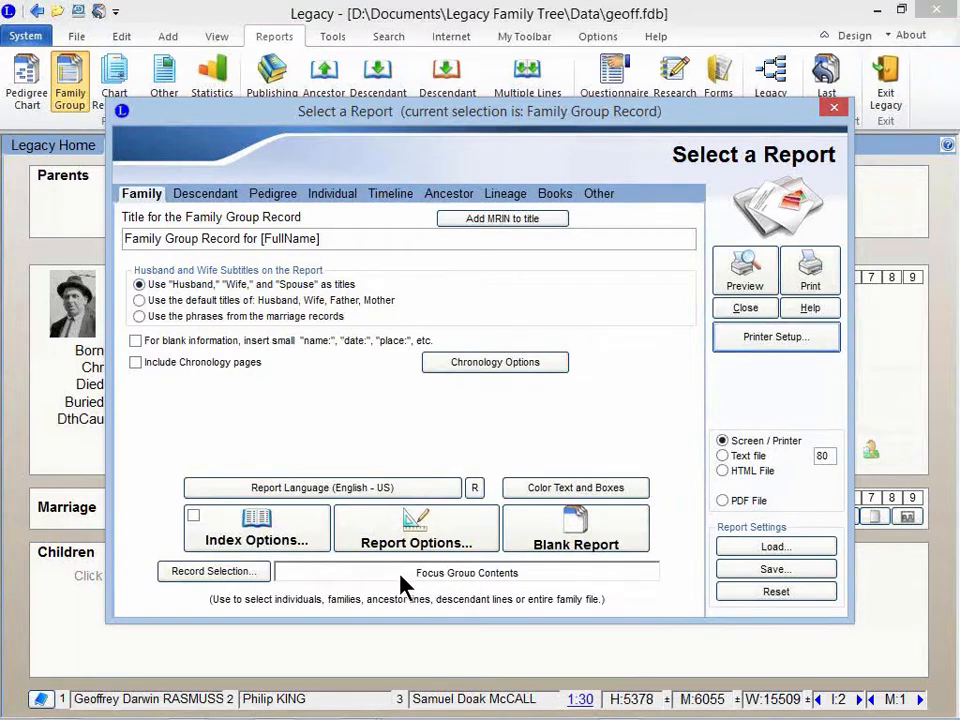
# - Limit the report's record selection to only the current family or individual
pyautogui.click(256, 578)
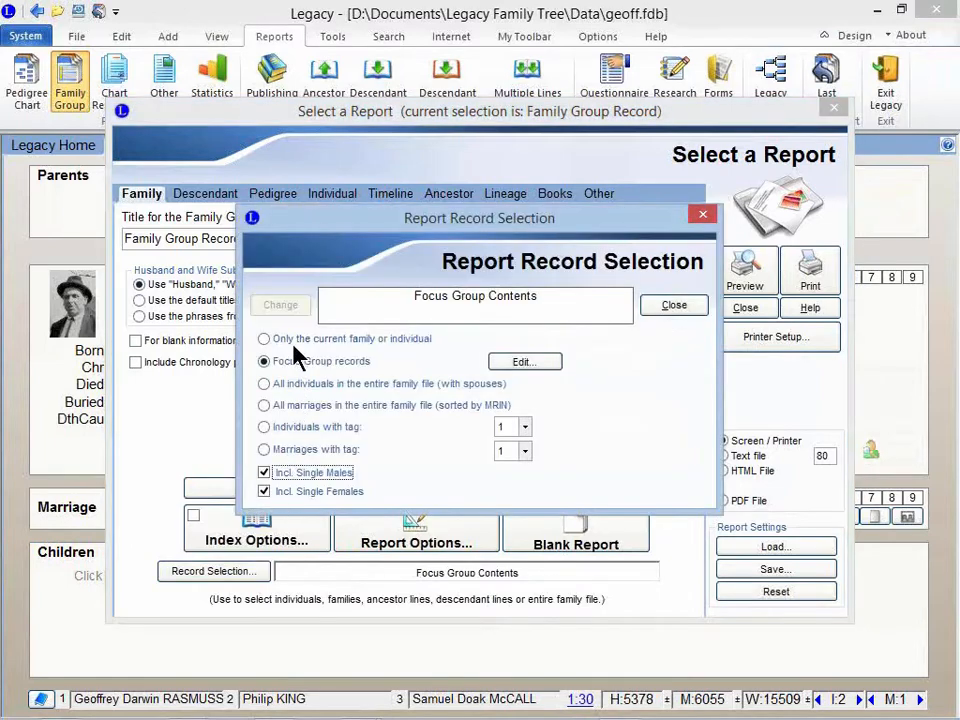
pyautogui.click(280, 341)
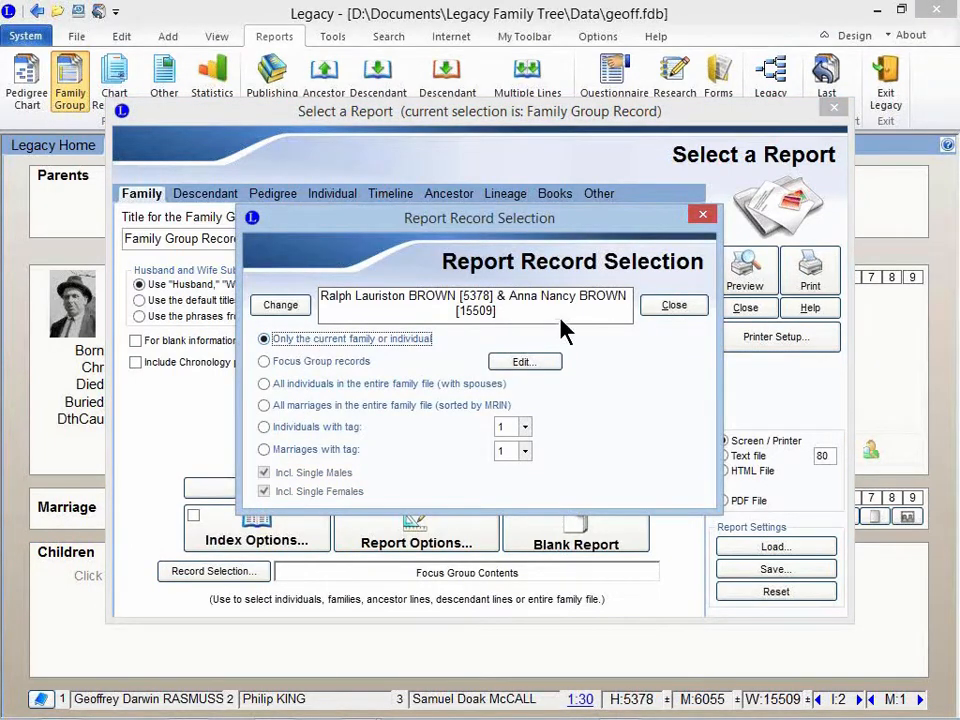
pyautogui.click(648, 306)
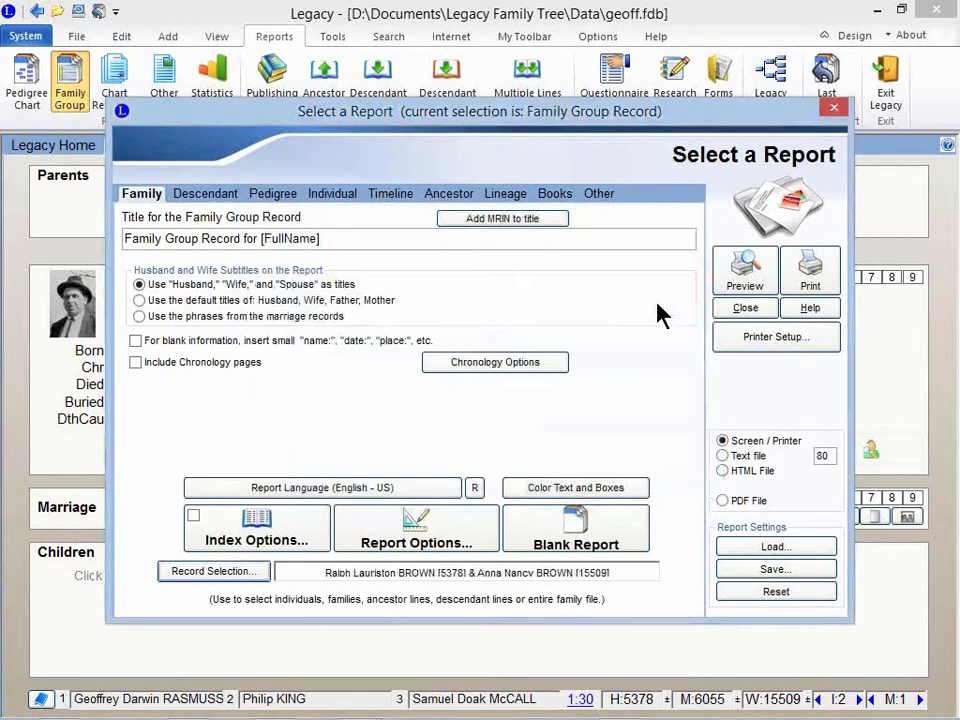
# - Preview the Family Group Record, examine its marriage line up close, and return to the family view
pyautogui.click(733, 275)
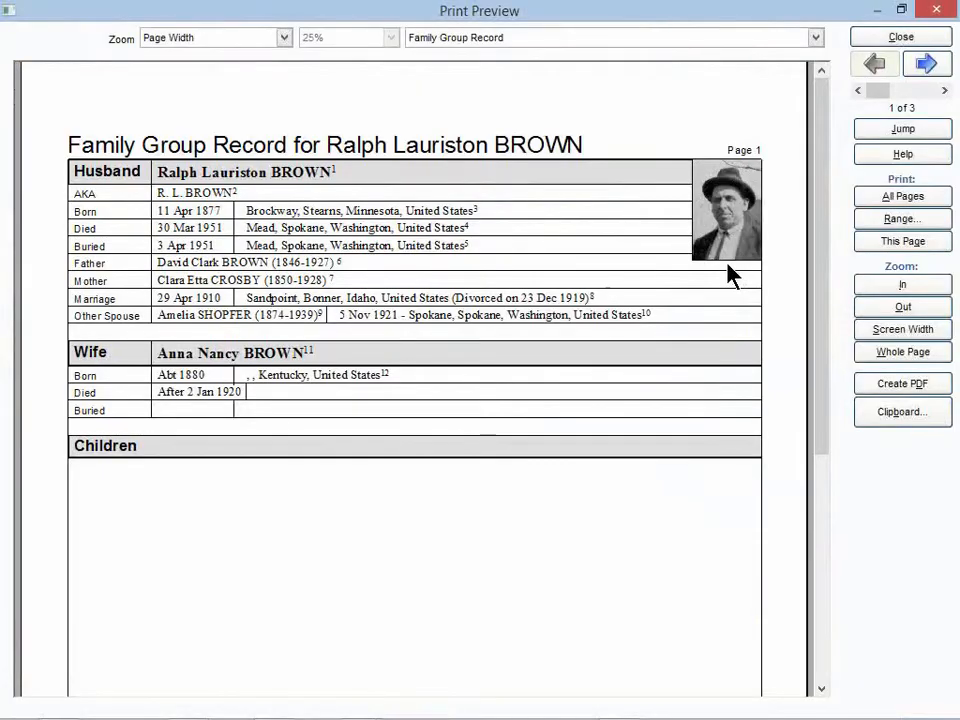
pyautogui.click(891, 288)
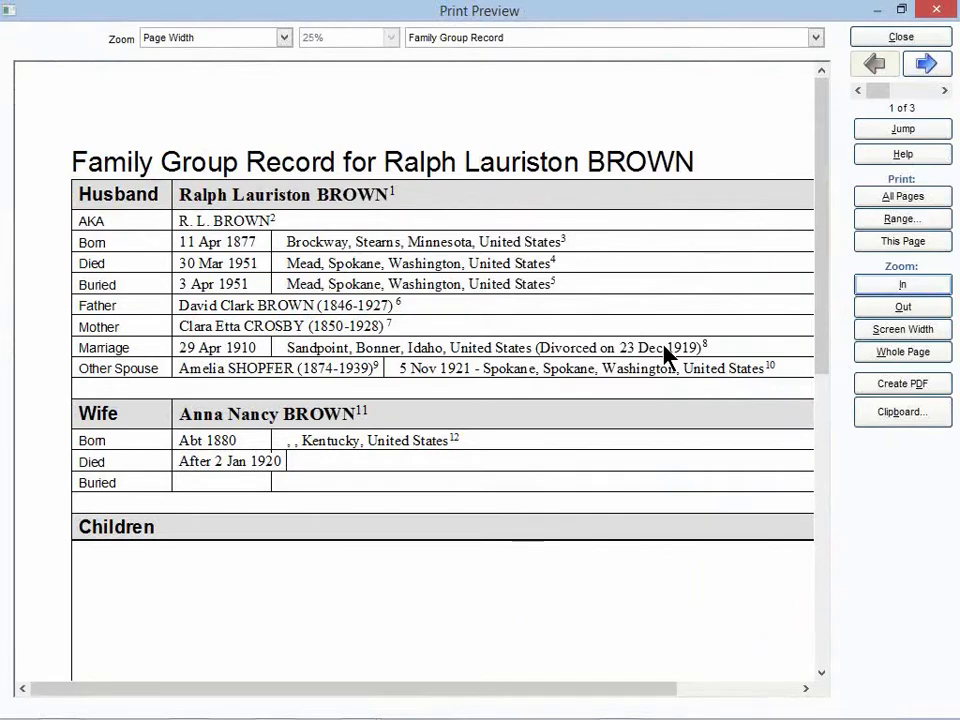
pyautogui.press('Escape')
pyautogui.press('Escape')
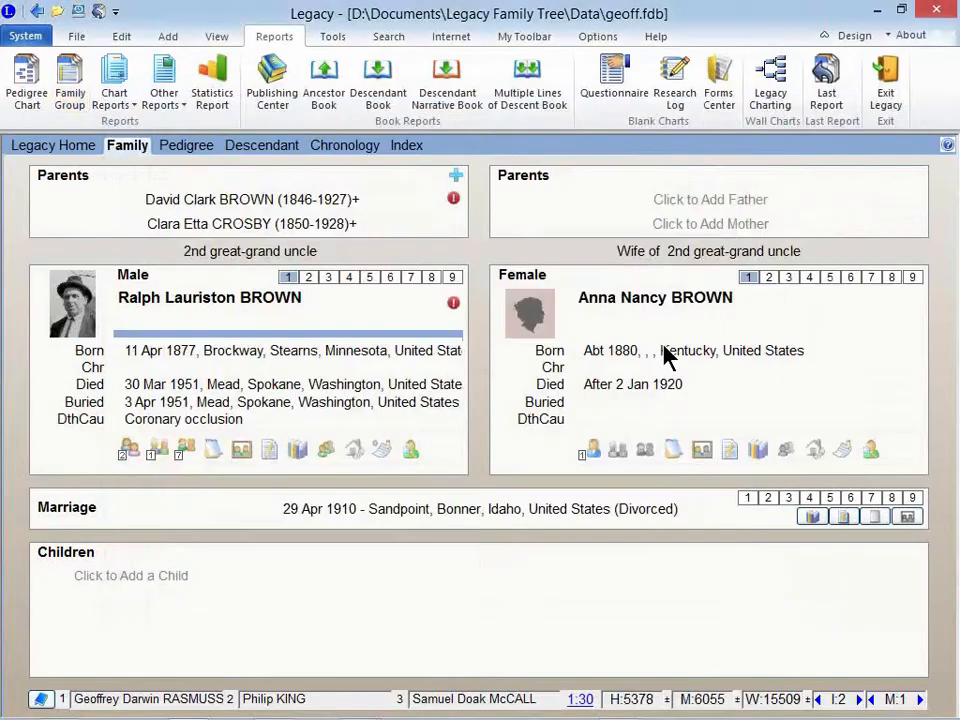
# - Open the couple's marriage record and view the blank form for adding a marriage event without saving one
pyautogui.doubleClick(471, 509)
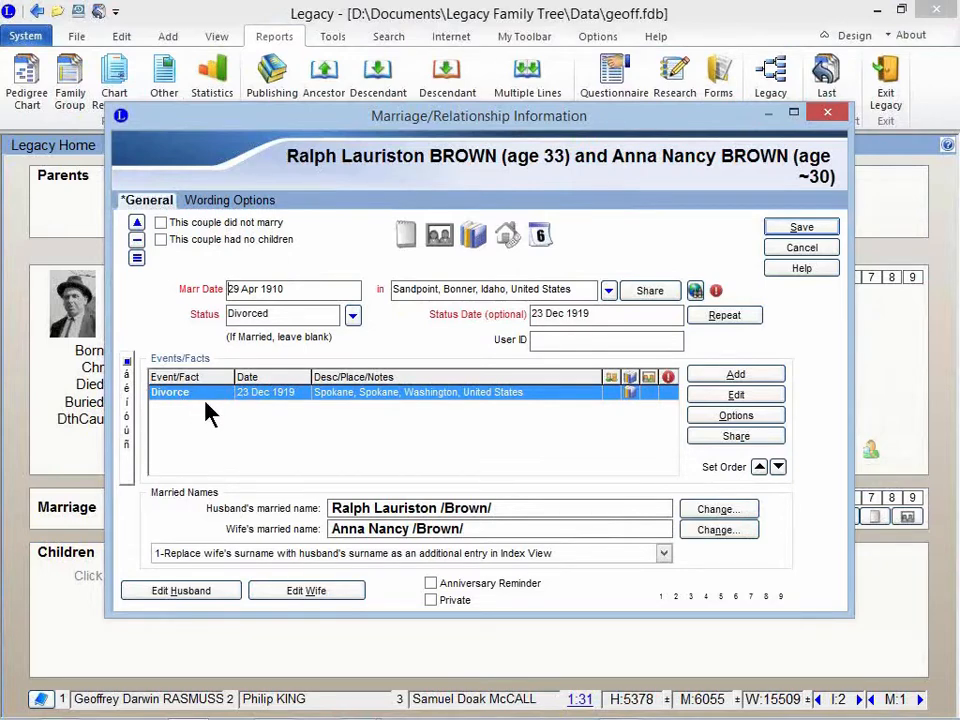
pyautogui.click(735, 376)
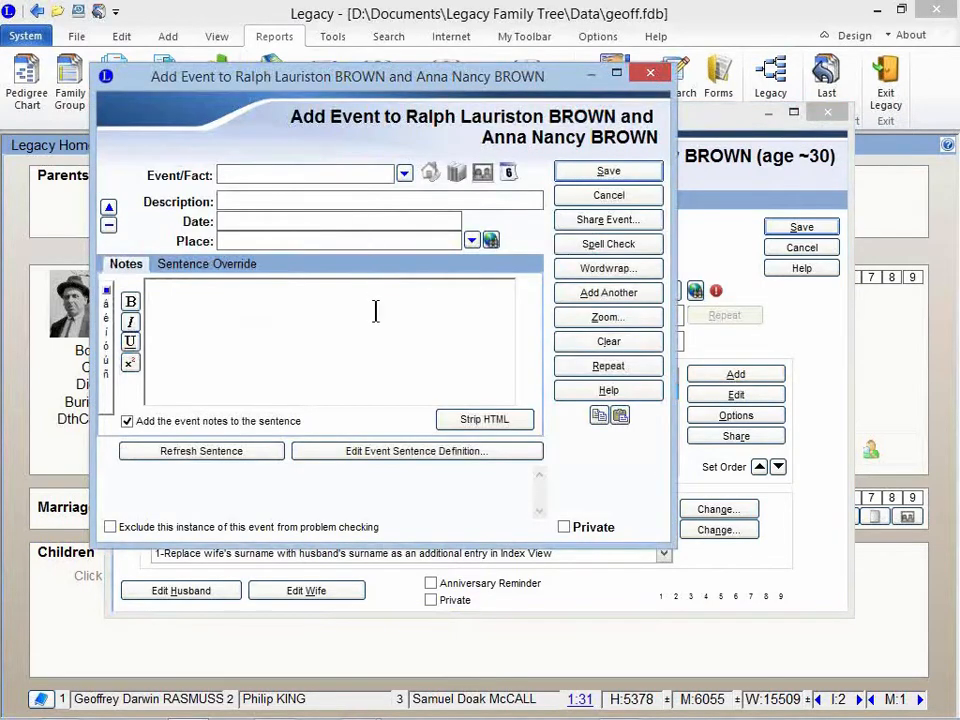
pyautogui.click(578, 196)
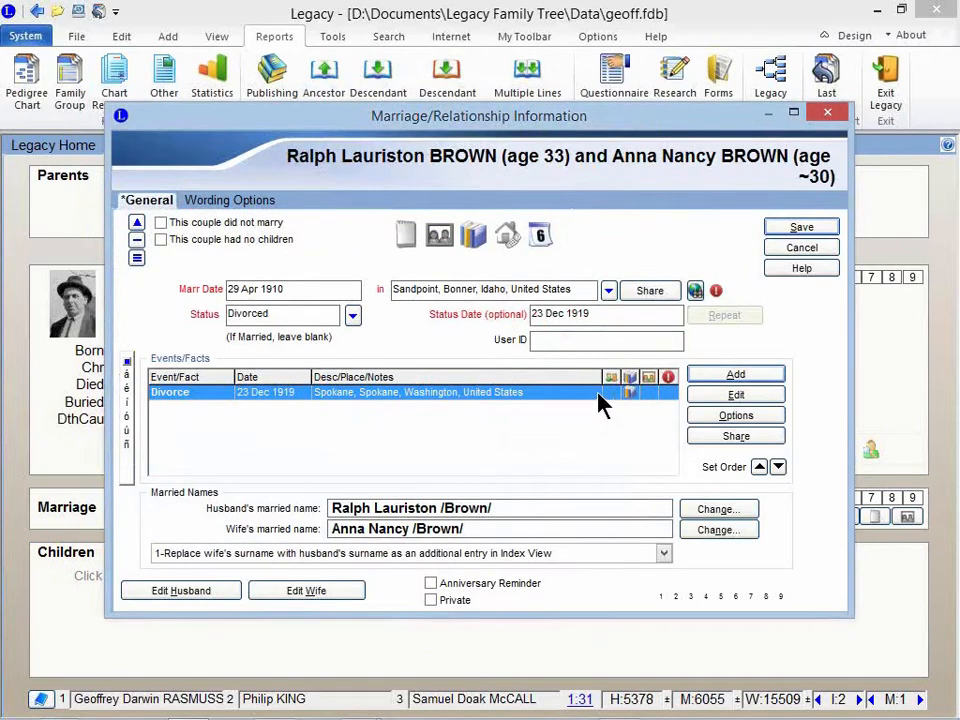
# - Open the existing Divorce event and examine its details, its assigned source citation and the source's repository
pyautogui.click(707, 400)
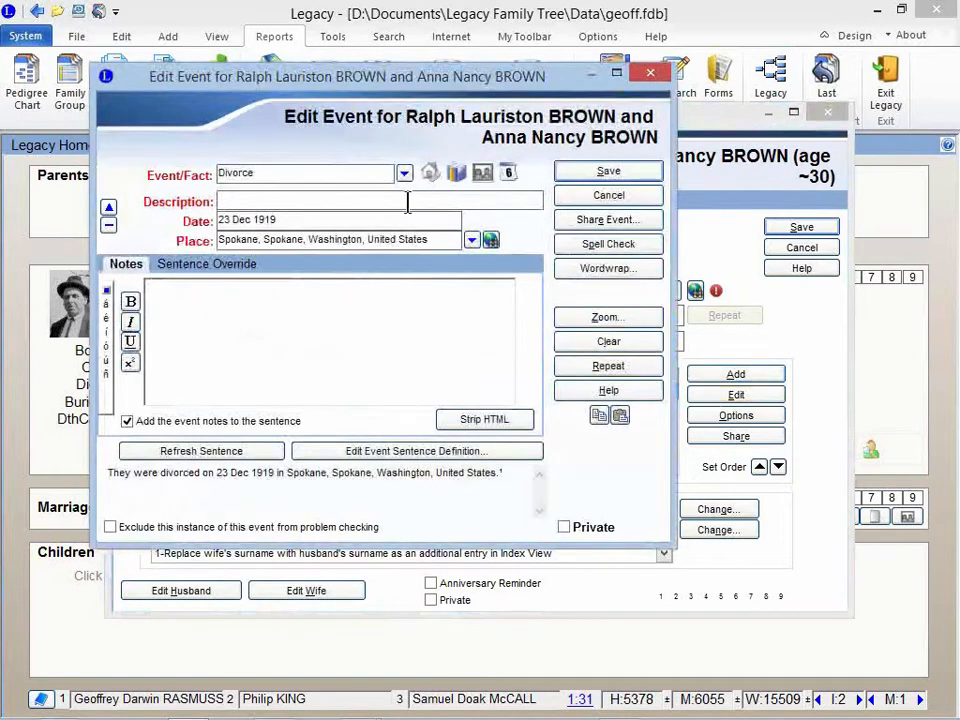
pyautogui.moveTo(285, 168); pyautogui.dragTo(207, 170)
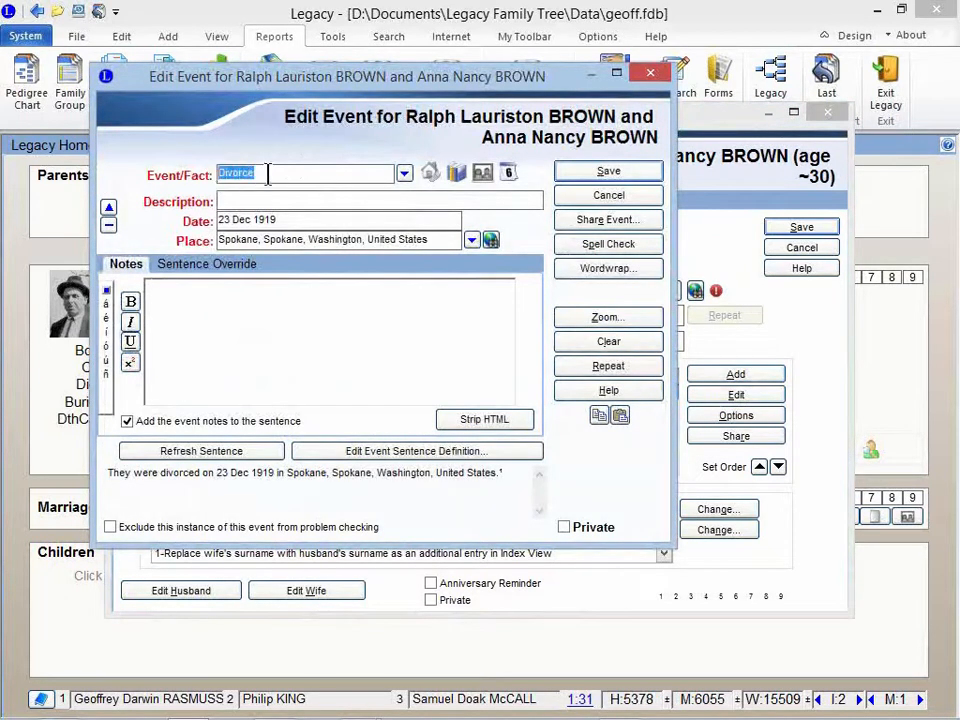
pyautogui.click(295, 242)
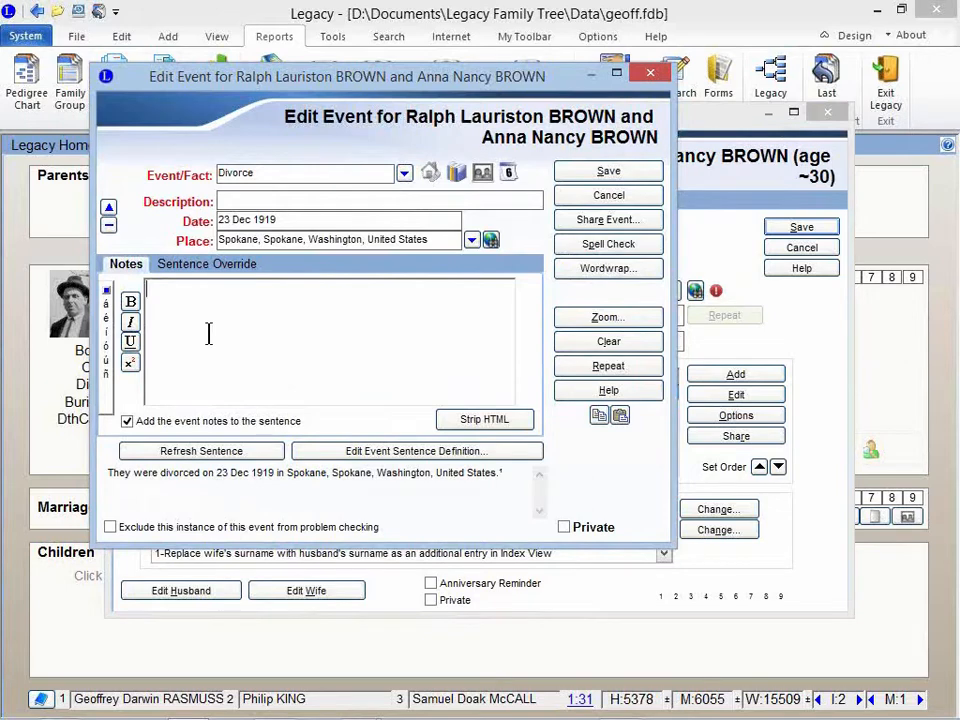
pyautogui.click(455, 173)
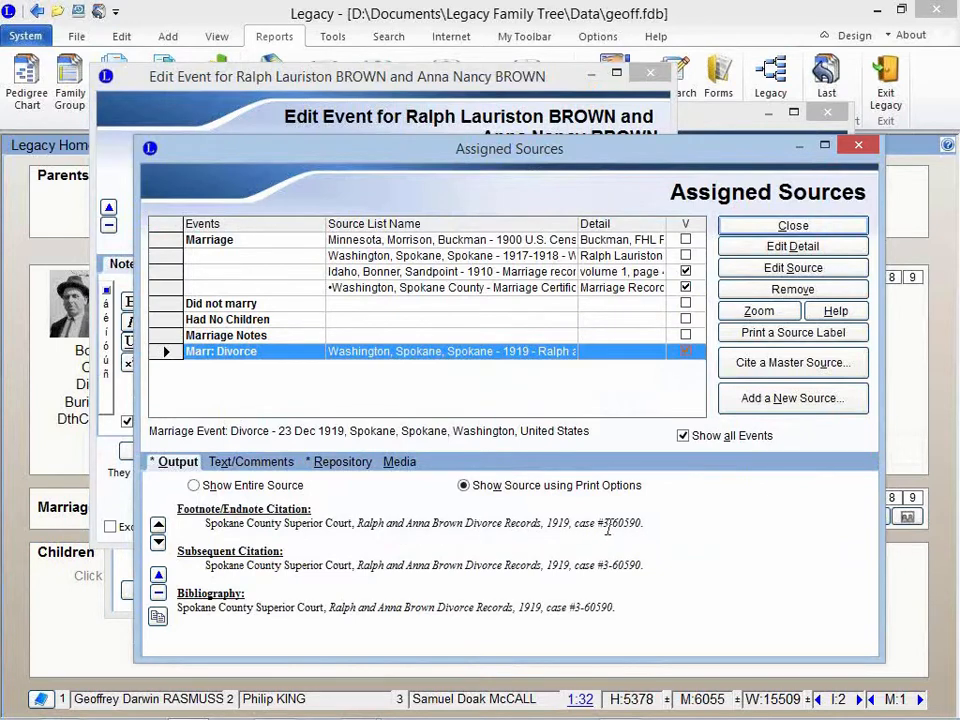
pyautogui.click(348, 465)
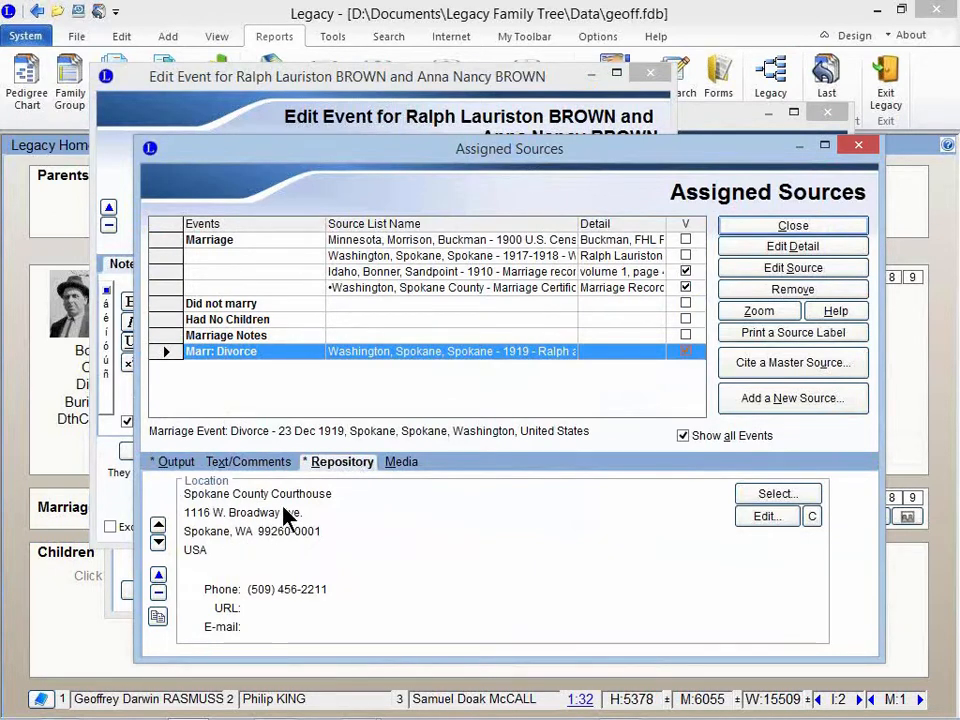
# - Close the assigned sources, the Divorce event and the couple's marriage record without saving changes
pyautogui.click(793, 228)
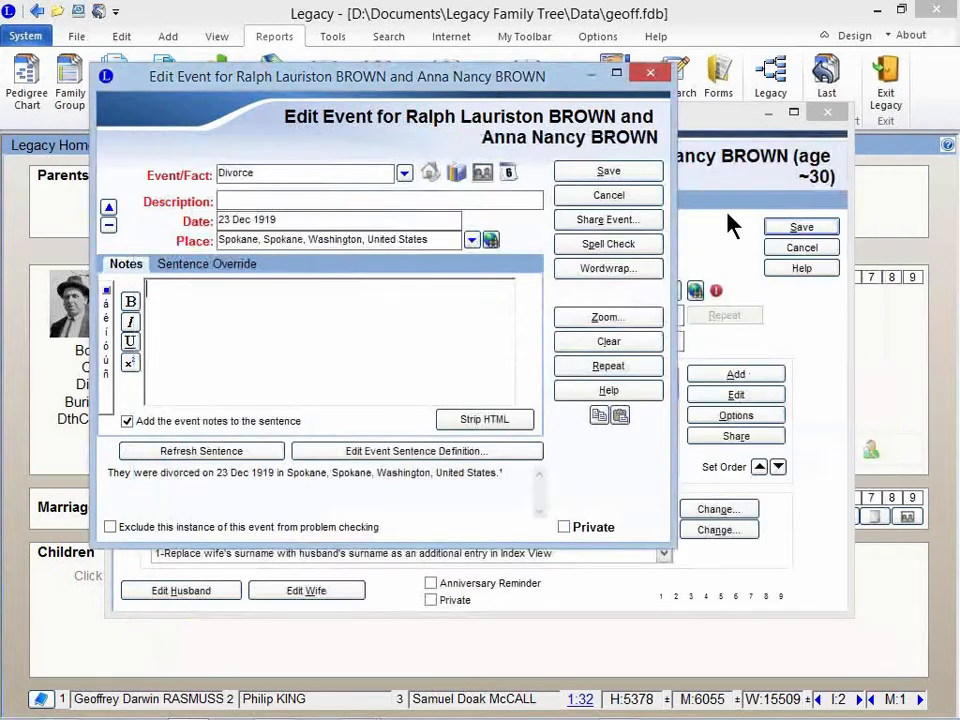
pyautogui.click(640, 200)
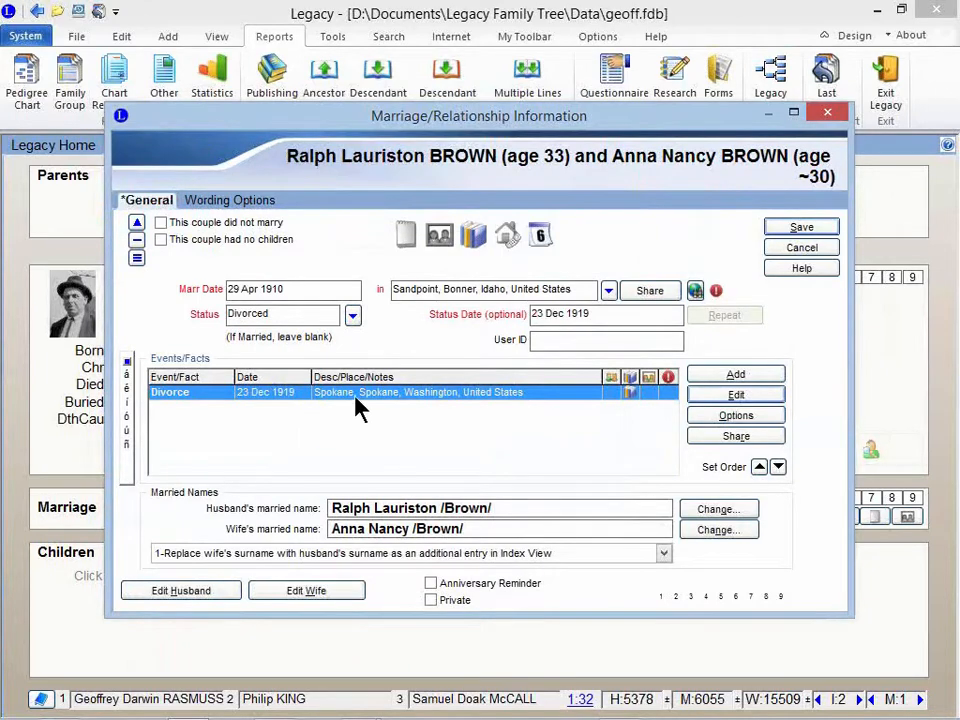
pyautogui.click(800, 249)
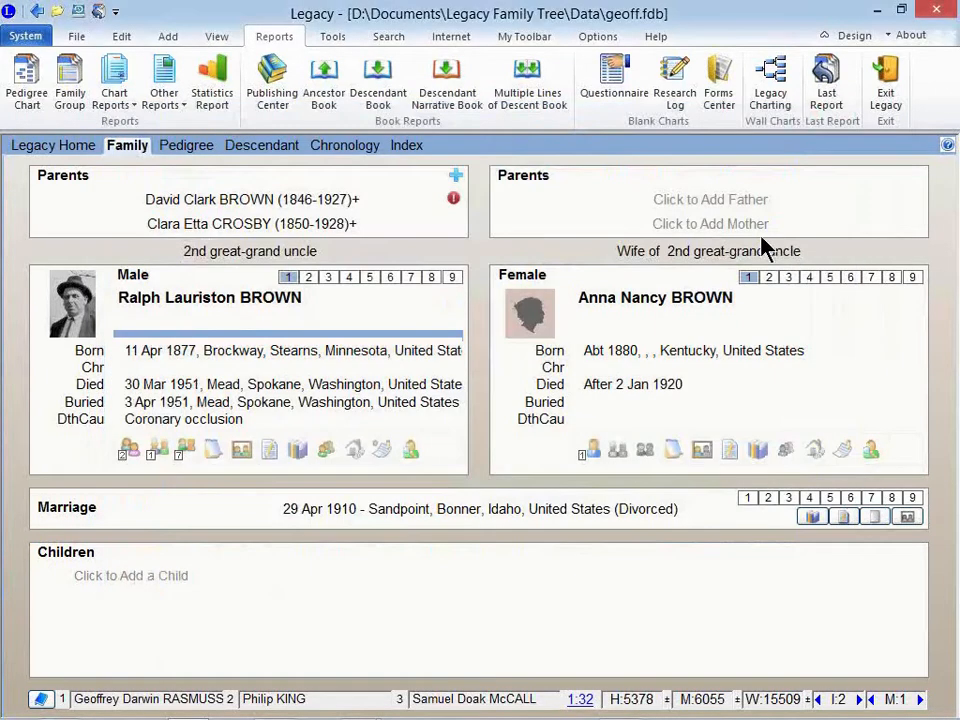
# - View the husband's chronology and examine the two divorce entries dated 23 Dec 1919, including their places and ages
pyautogui.click(355, 149)
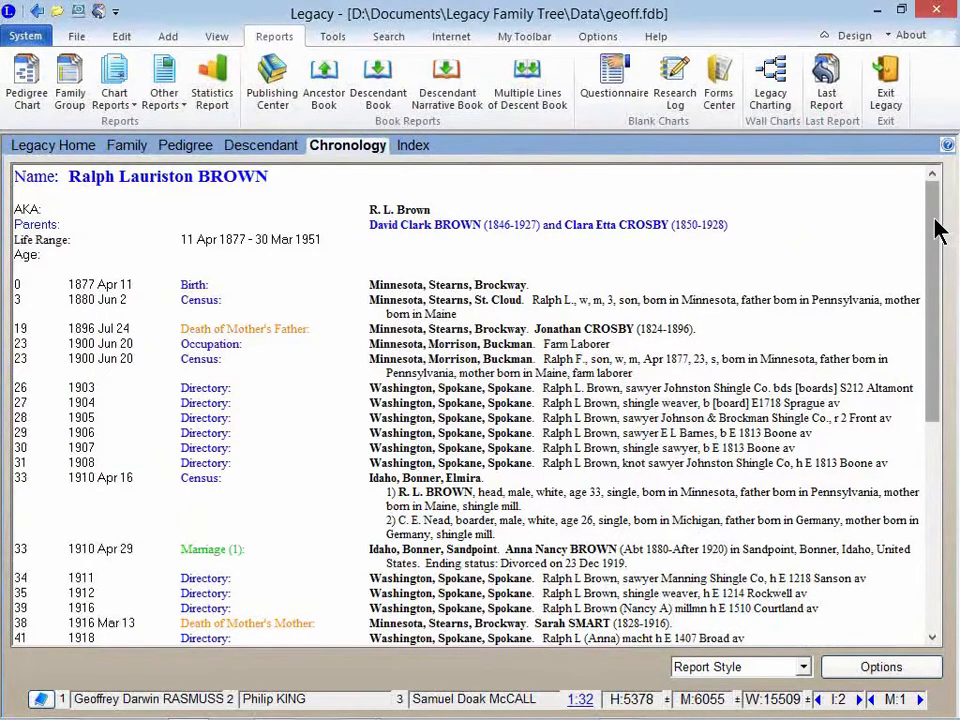
pyautogui.moveTo(937, 229); pyautogui.dragTo(936, 392)
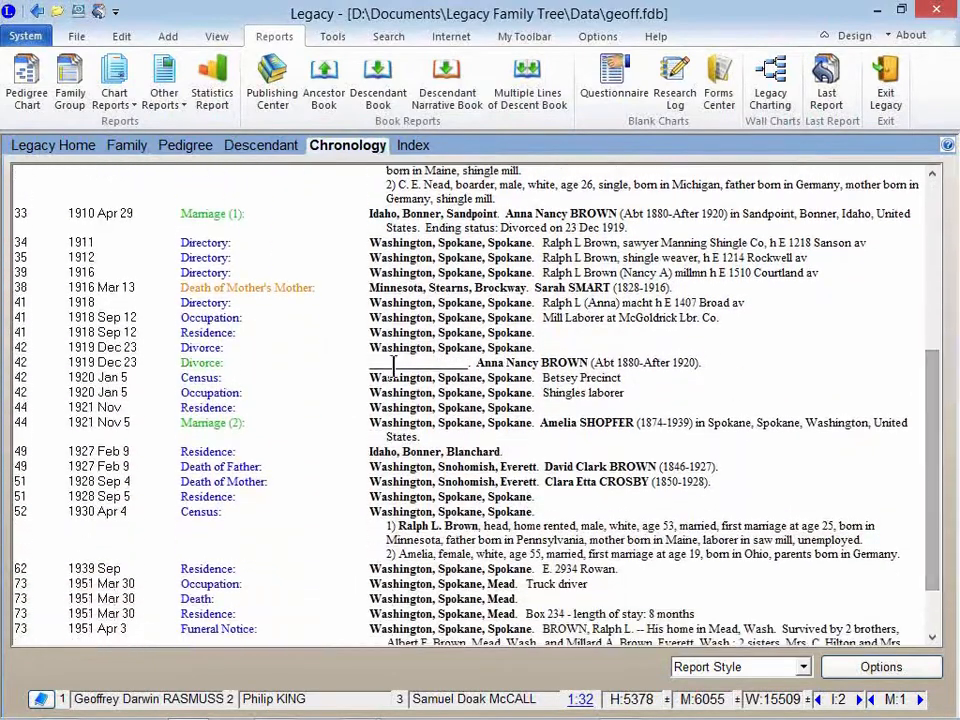
pyautogui.moveTo(702, 362); pyautogui.dragTo(4, 347)
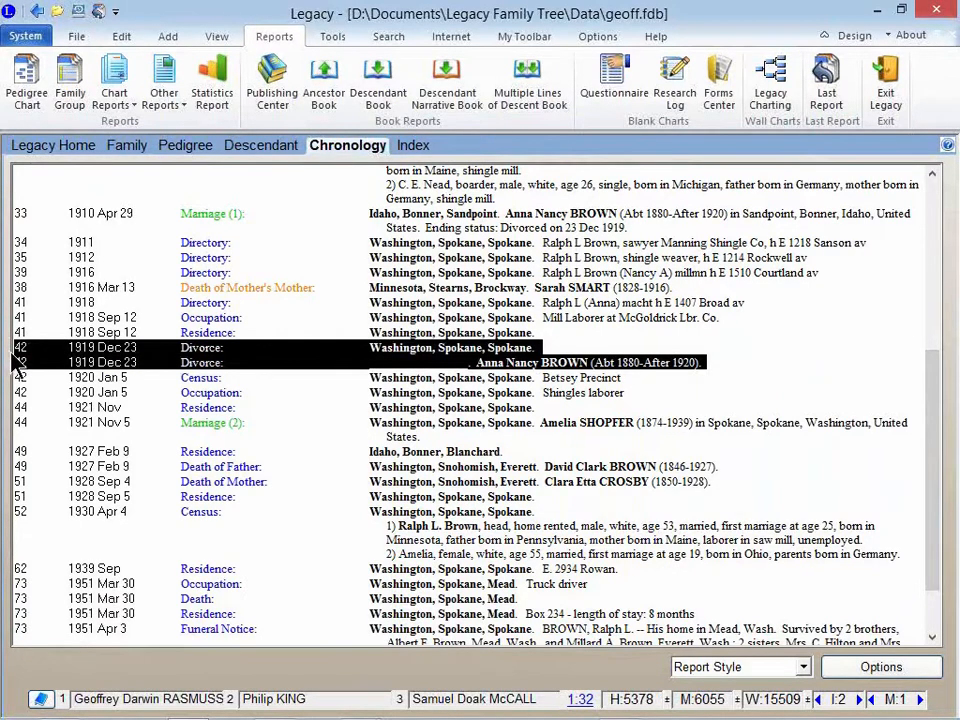
pyautogui.click(238, 362)
pyautogui.moveTo(708, 362); pyautogui.dragTo(15, 368)
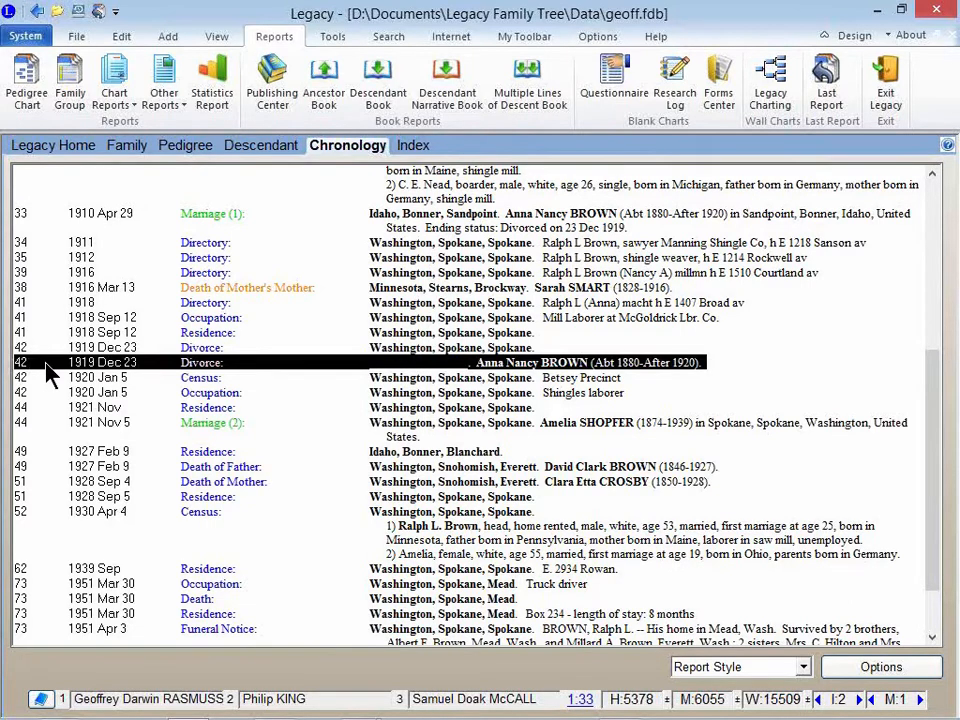
pyautogui.click(44, 364)
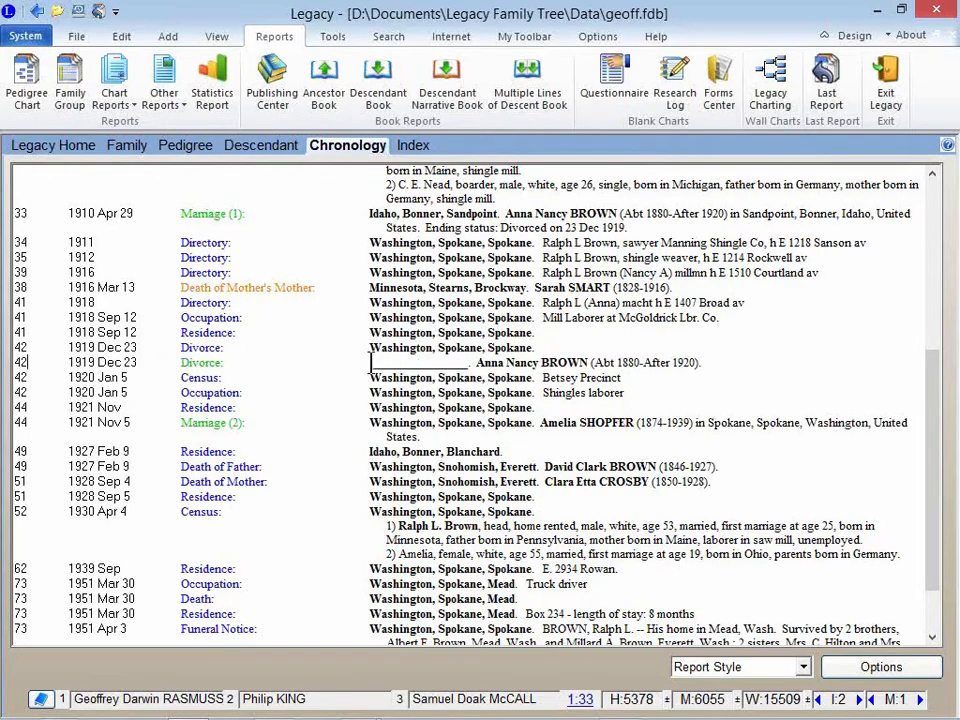
pyautogui.moveTo(371, 363); pyautogui.dragTo(467, 363)
pyautogui.moveTo(540, 347); pyautogui.dragTo(12, 348)
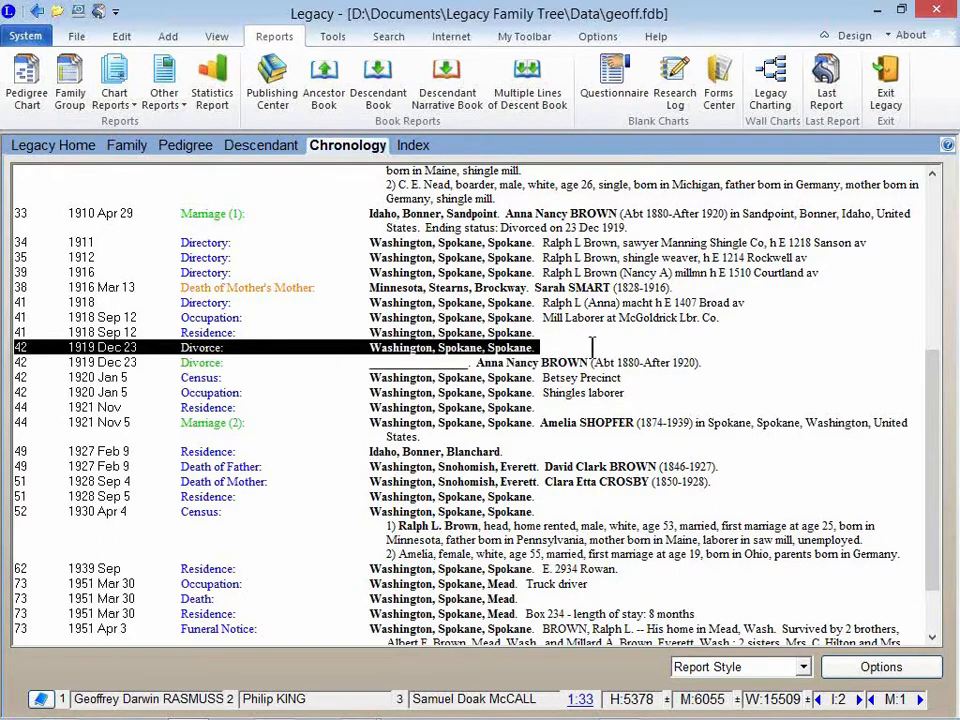
pyautogui.click(125, 349)
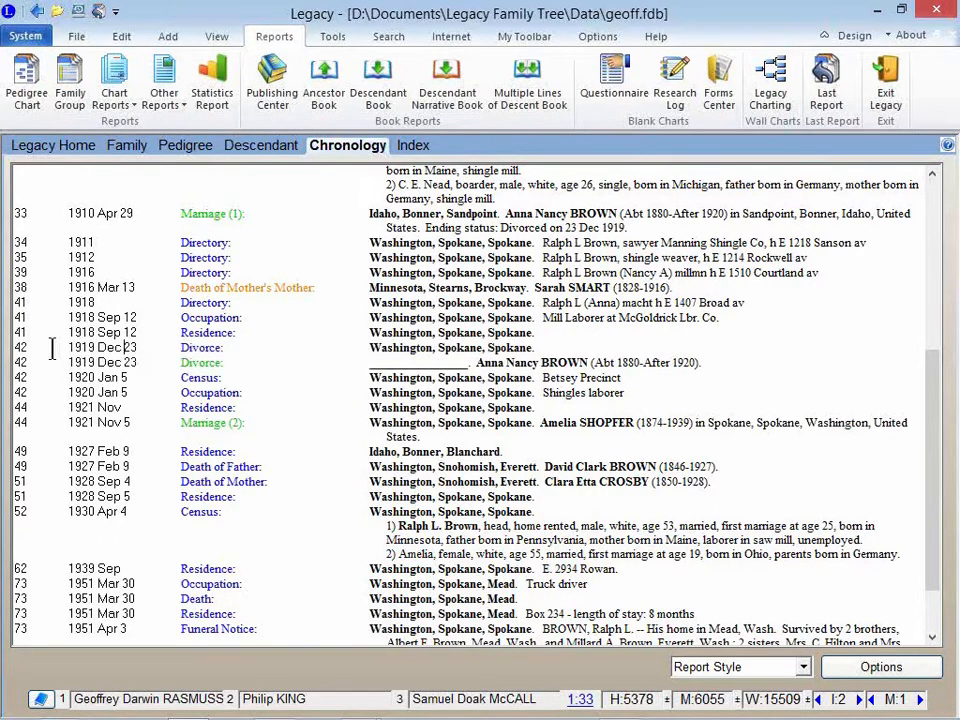
pyautogui.doubleClick(21, 348)
# - Select the wife in the family view and examine the marriage and divorce entries in her chronology
pyautogui.click(129, 147)
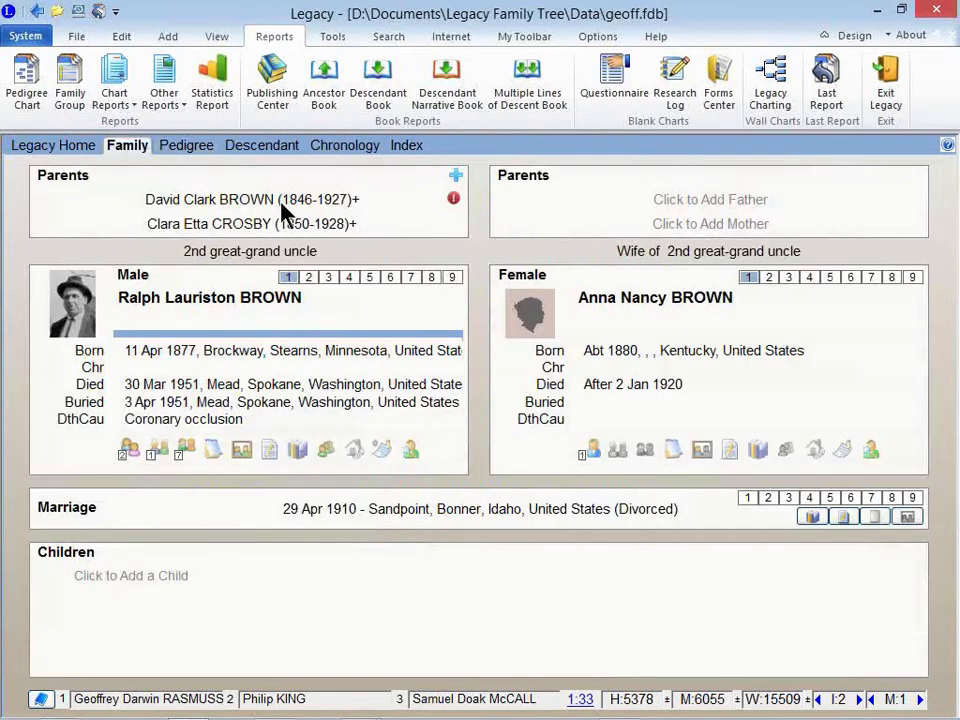
pyautogui.click(672, 318)
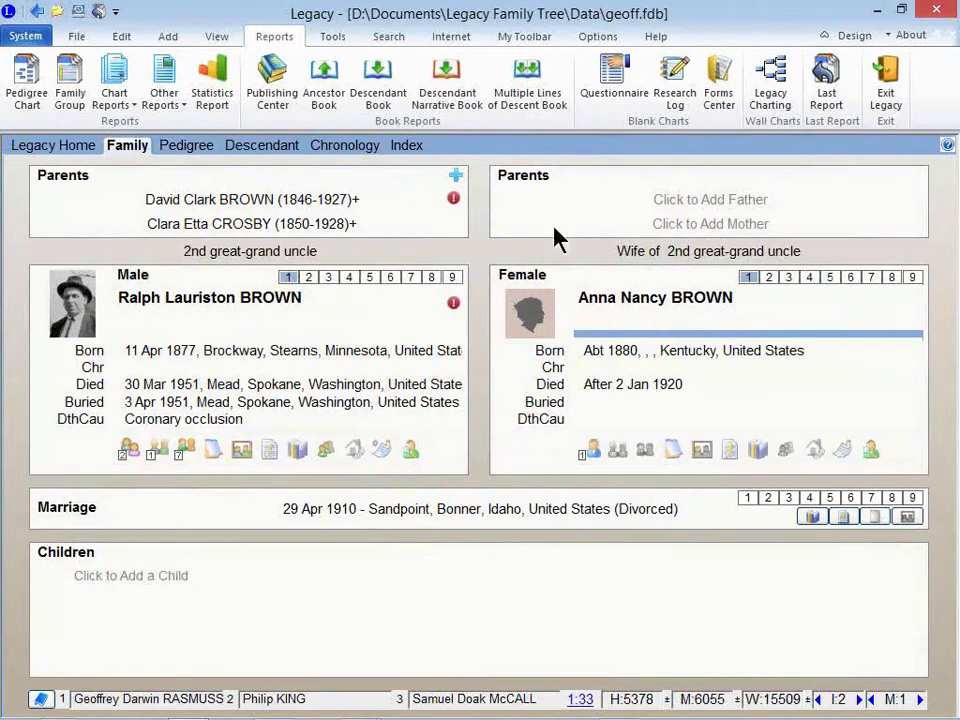
pyautogui.click(350, 148)
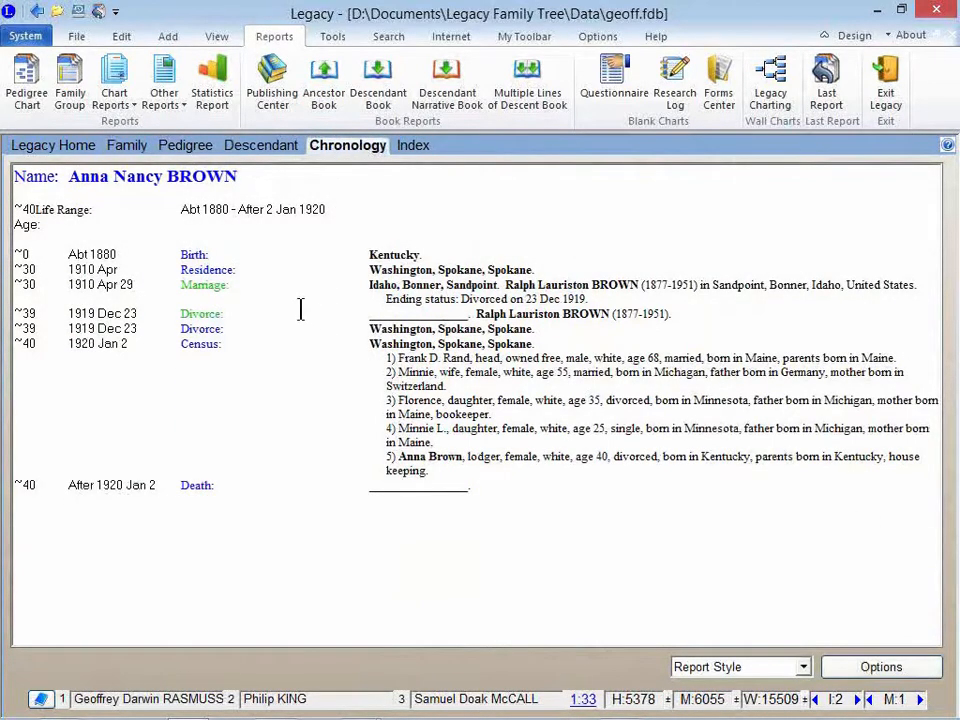
pyautogui.moveTo(470, 285); pyautogui.dragTo(50, 288)
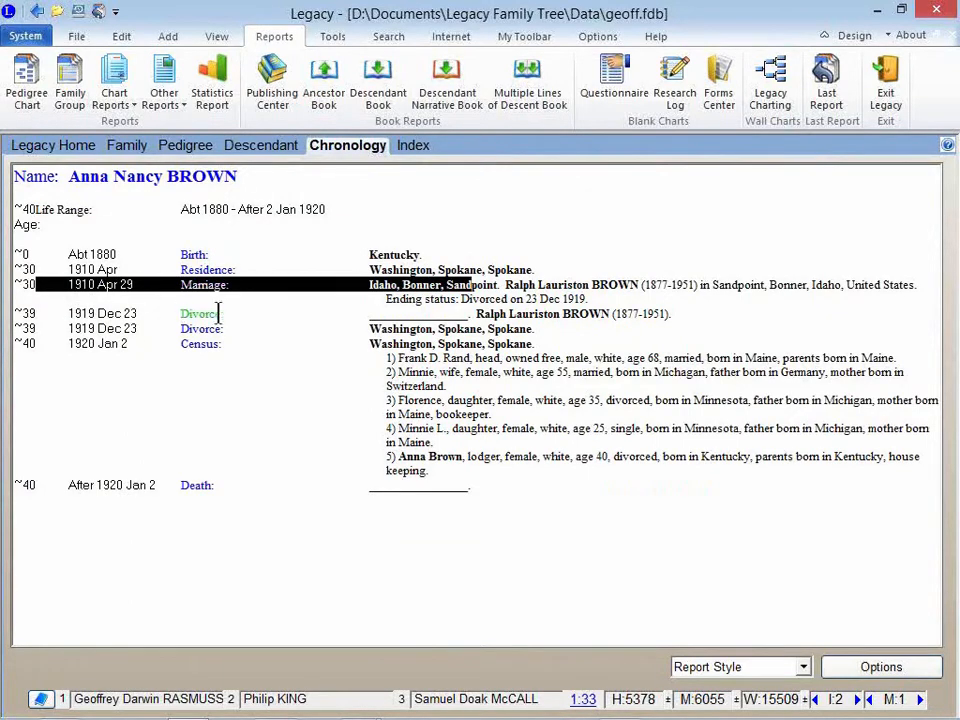
pyautogui.moveTo(224, 315); pyautogui.dragTo(11, 317)
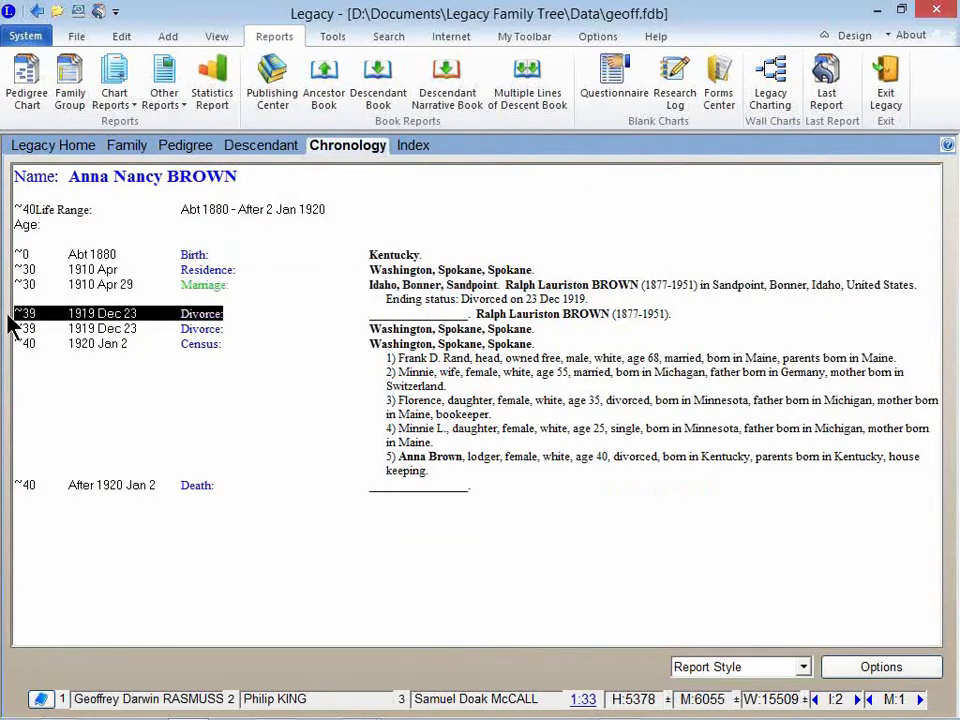
pyautogui.click(67, 313)
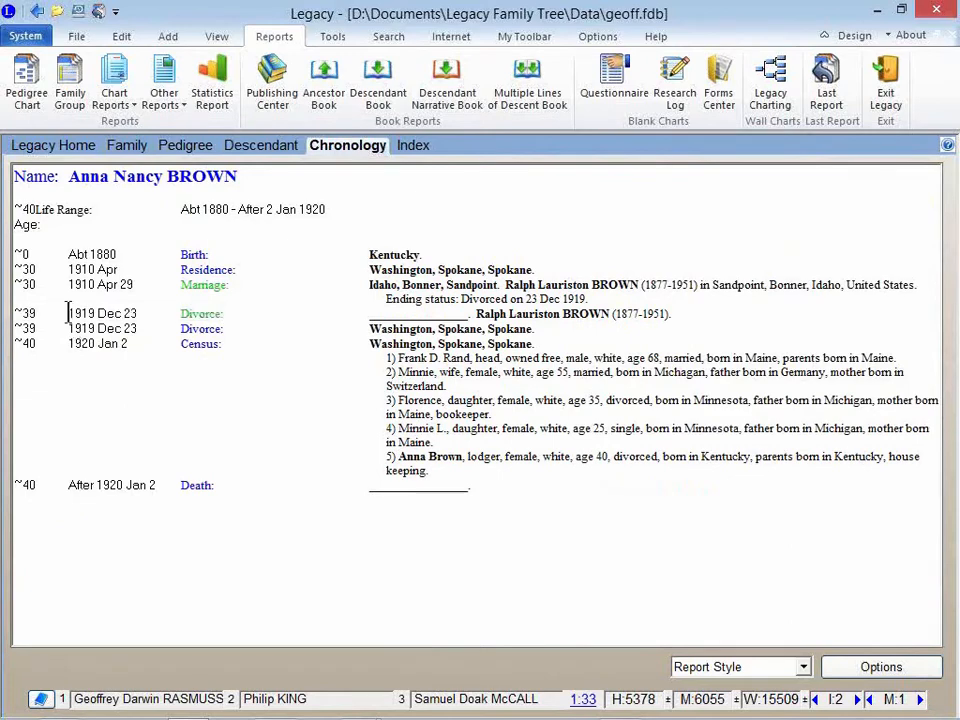
pyautogui.hotkey('alt', 'Tab')
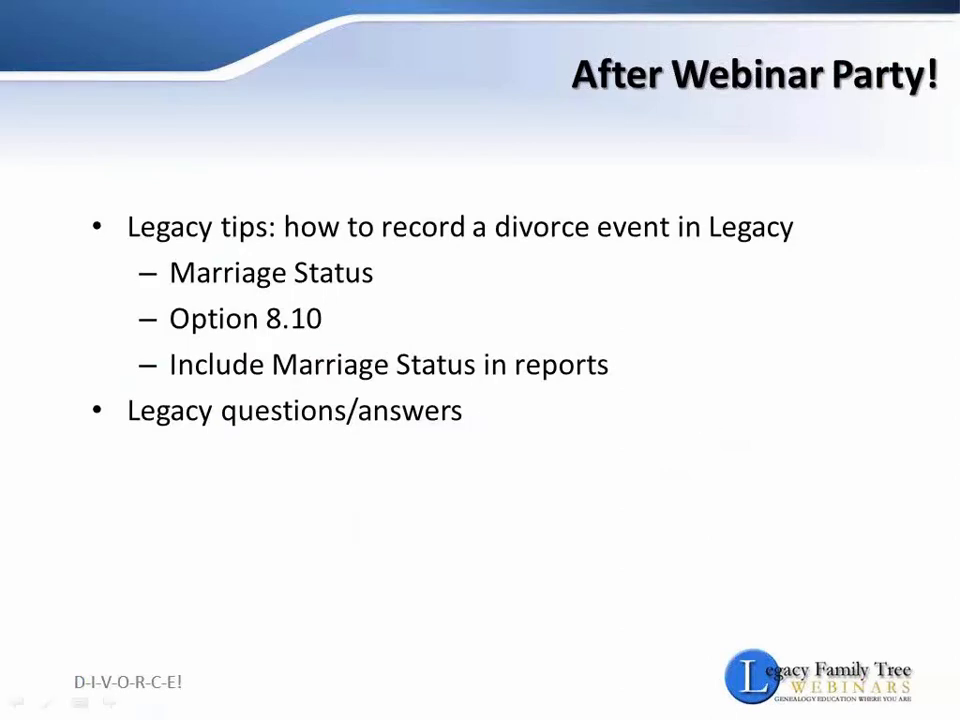
pyautogui.hotkey('alt', 'Tab')
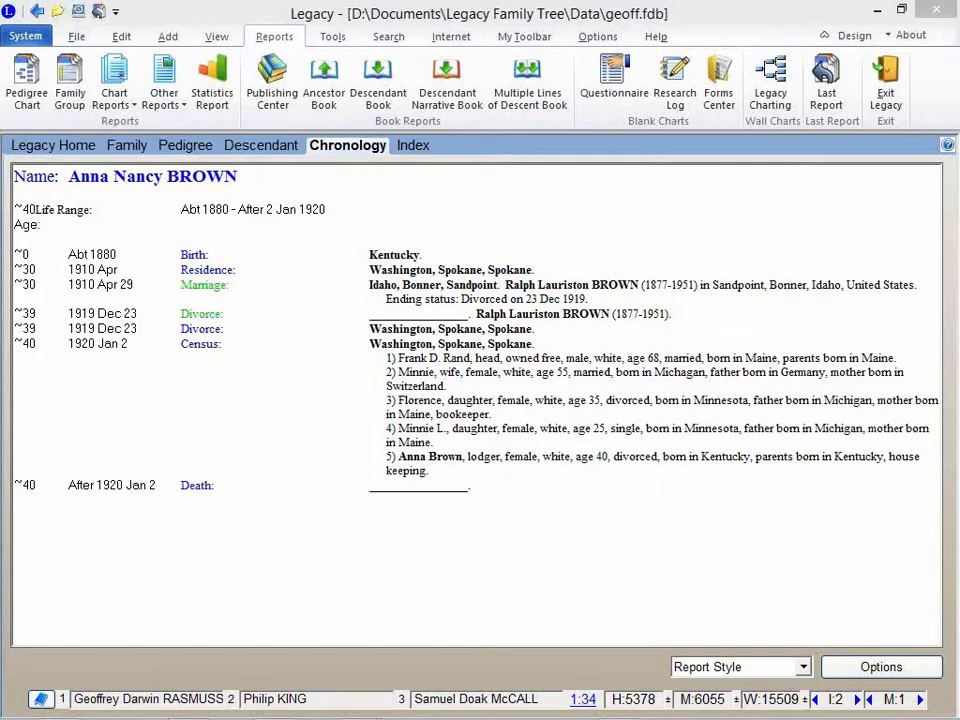
# - View the chronology's display options and the color choices for individual events, leaving both without saving
pyautogui.click(858, 678)
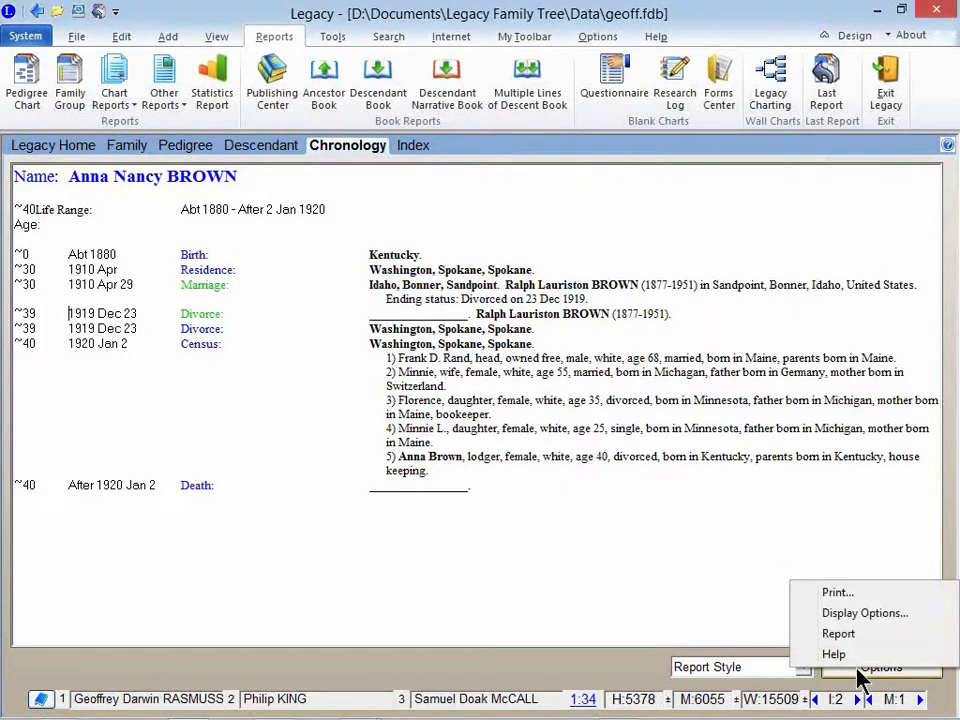
pyautogui.click(866, 616)
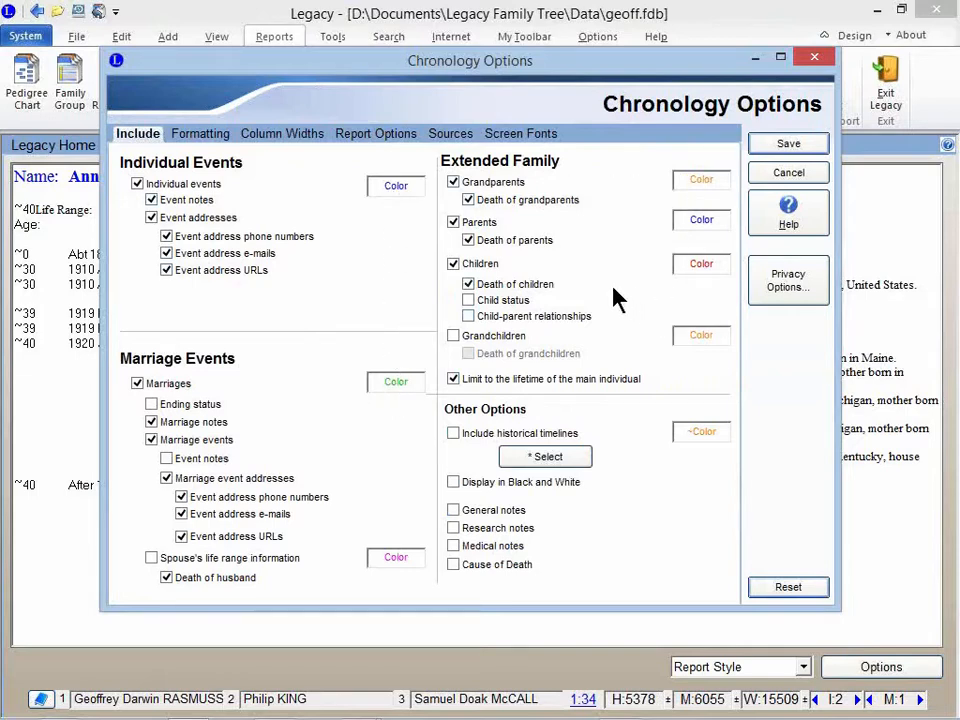
pyautogui.click(397, 188)
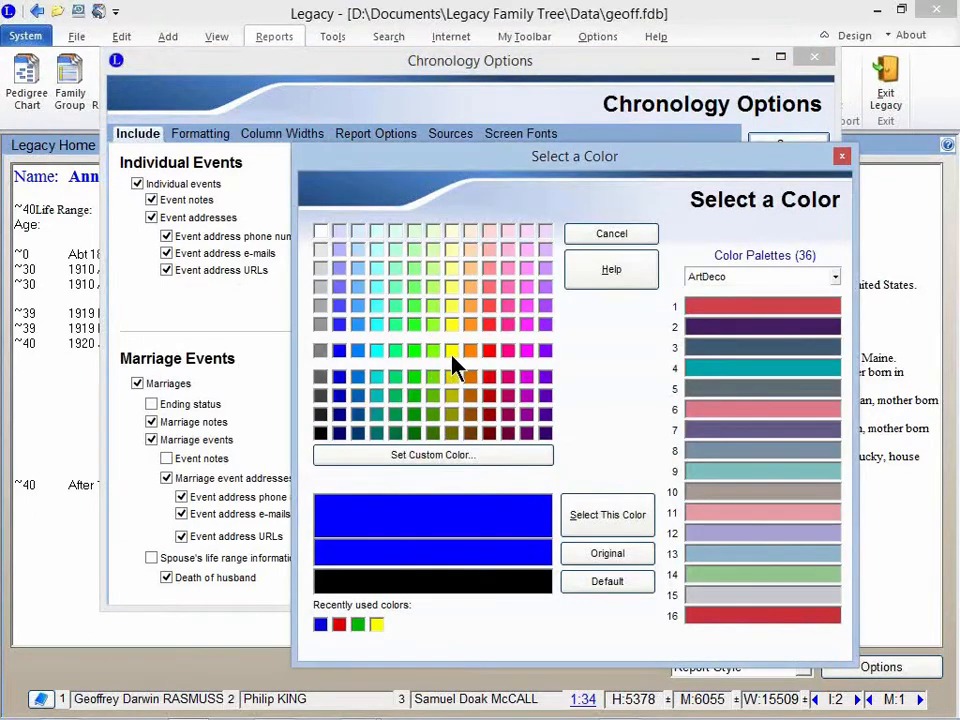
pyautogui.click(842, 159)
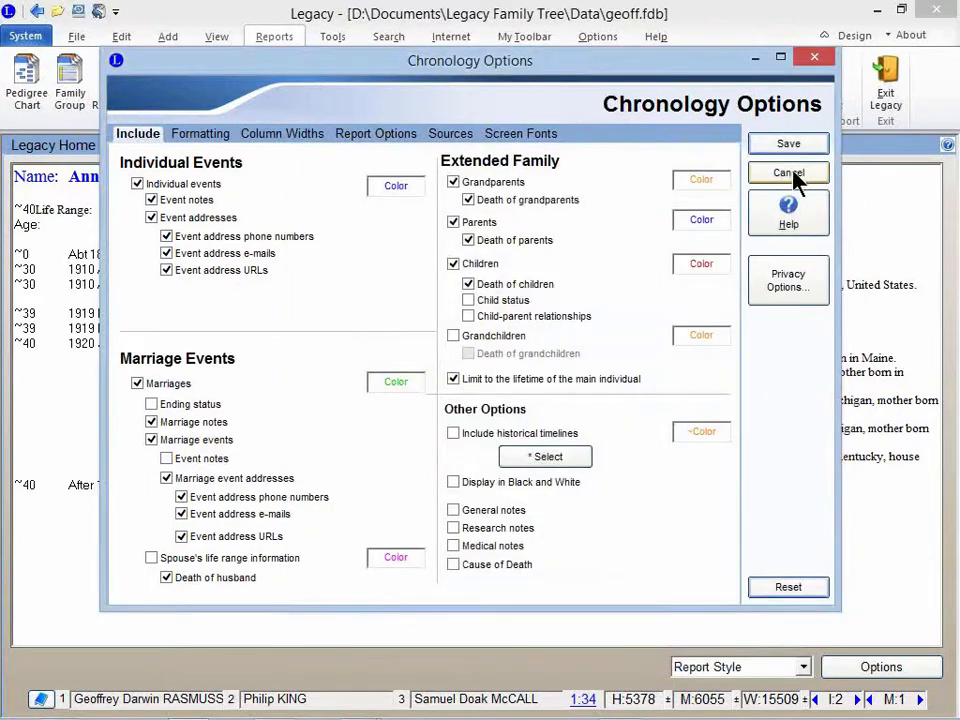
pyautogui.click(791, 174)
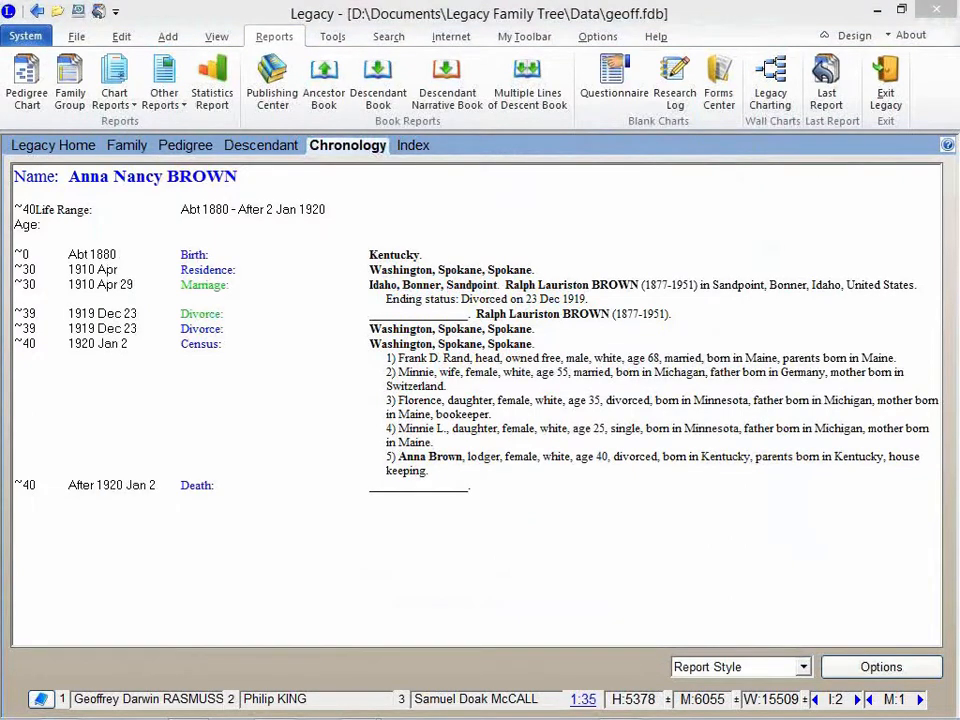
# - Switch to the Legacy Family Tree Webinars site in the browser and view "Ten Genealogical Lessons I Learned the Hard Way" from the Webinar Library
pyautogui.hotkey('alt', 'Tab')
pyautogui.press('Tab')
pyautogui.press('Tab')
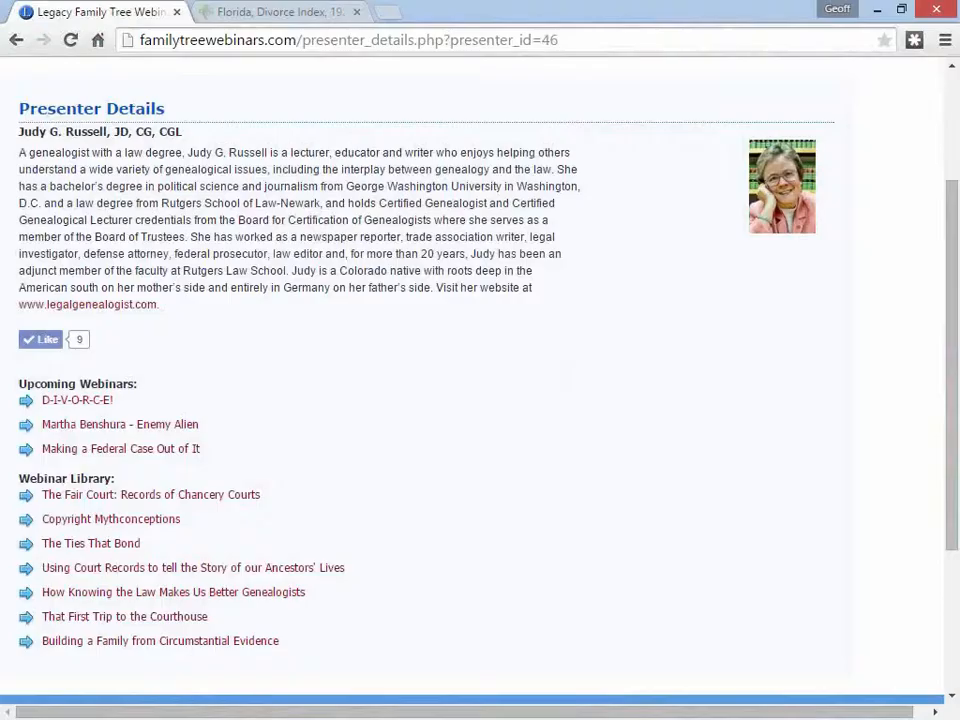
pyautogui.scroll(3, 900, 408)
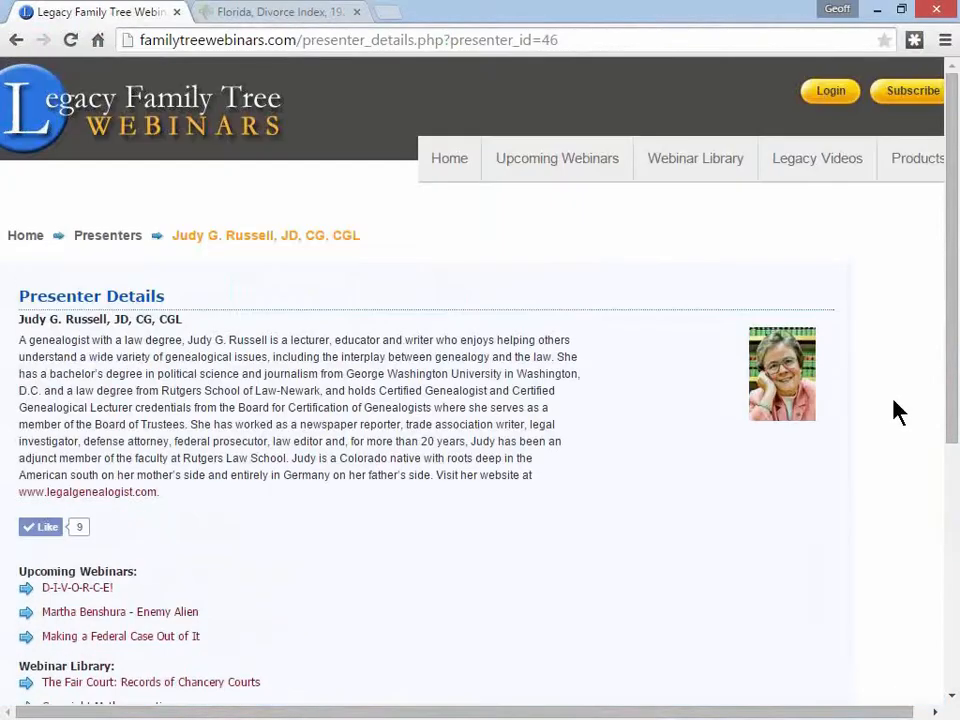
pyautogui.click(692, 175)
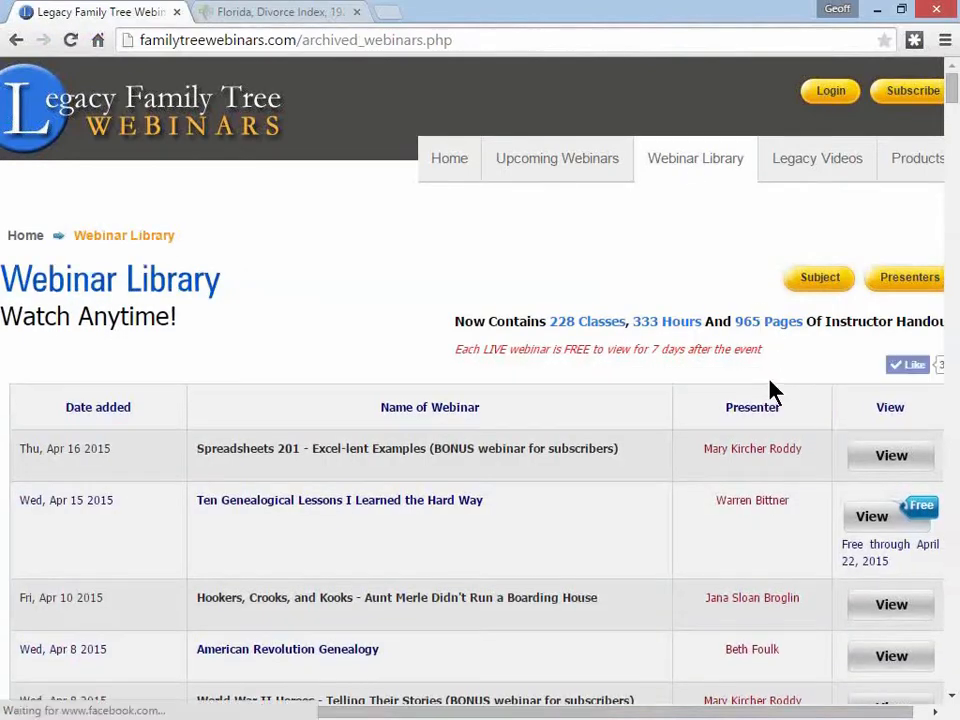
pyautogui.click(885, 520)
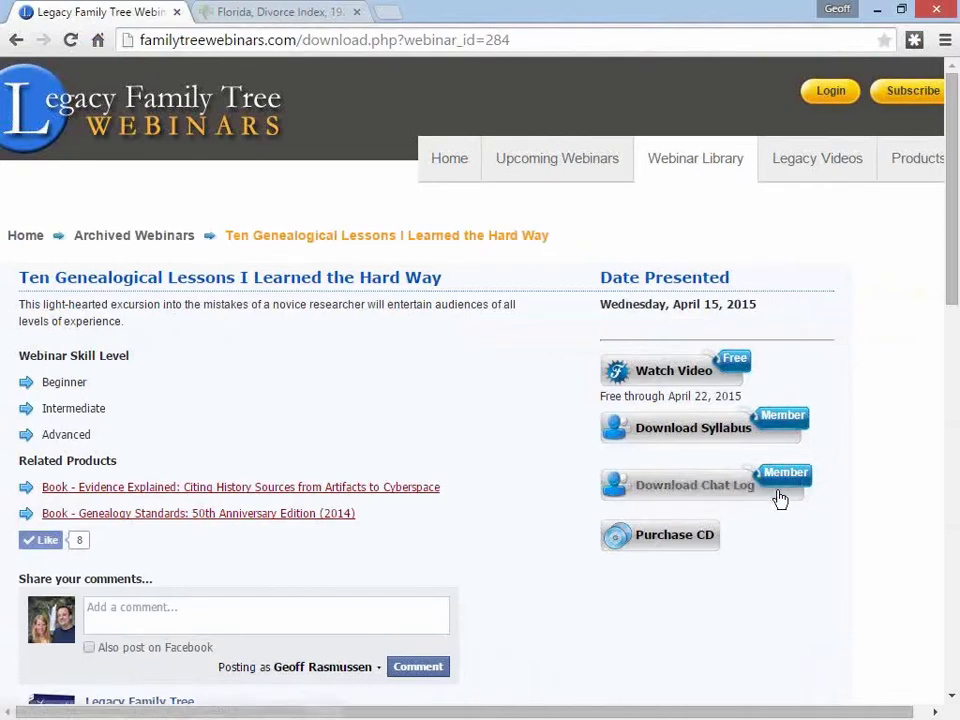
# - Switch back to Legacy and view the ages in the husband's individual event list from the family view, without saving changes
pyautogui.hotkey('alt', 'Tab')
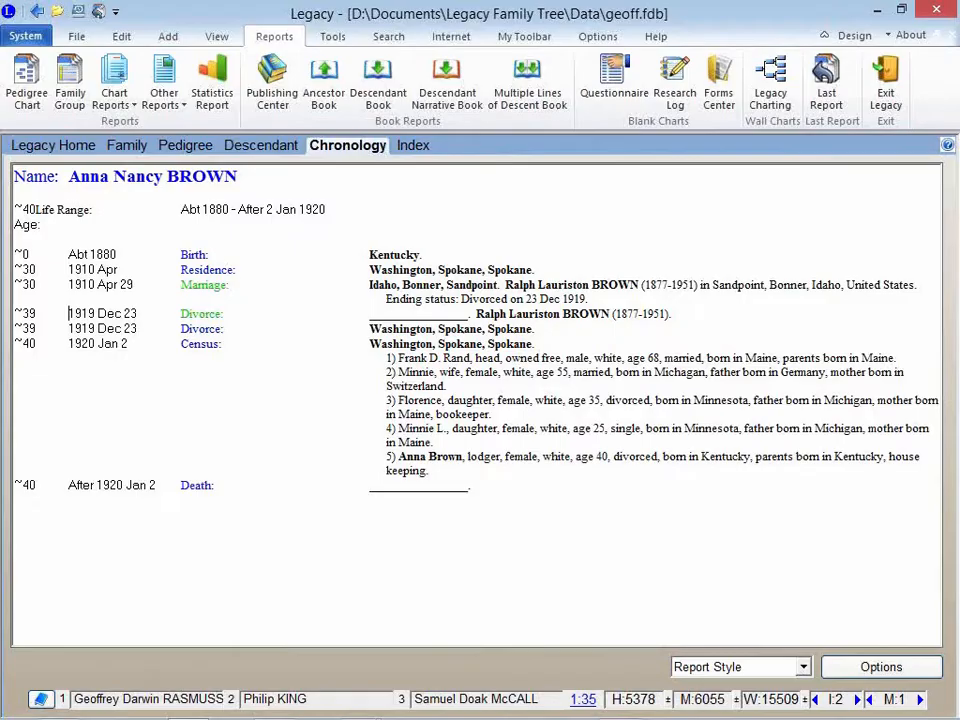
pyautogui.hotkey('alt', 'Tab')
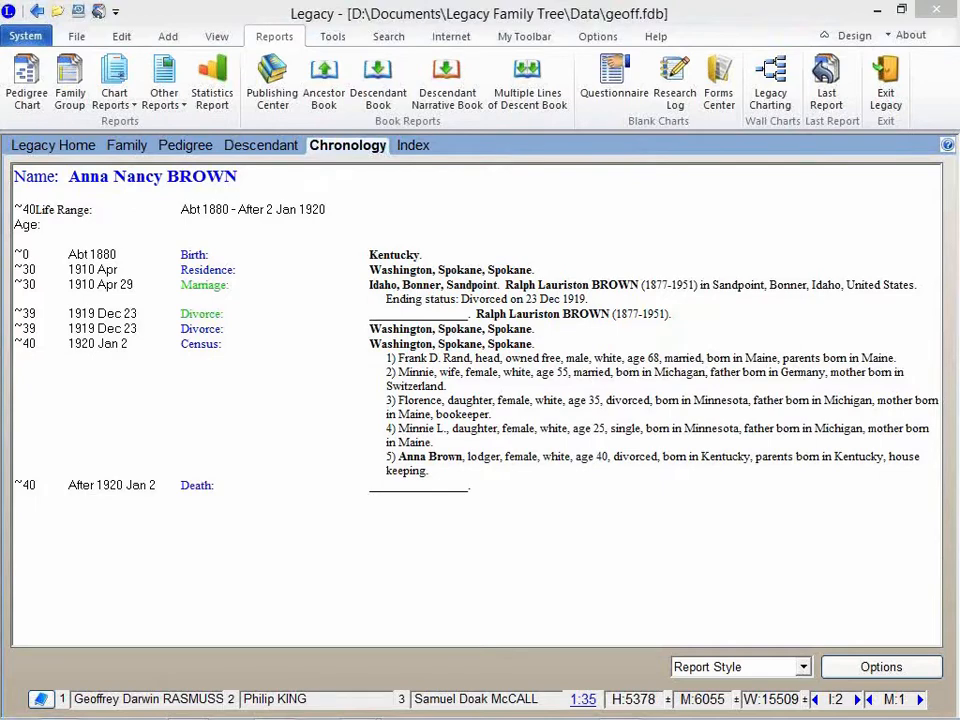
pyautogui.click(127, 148)
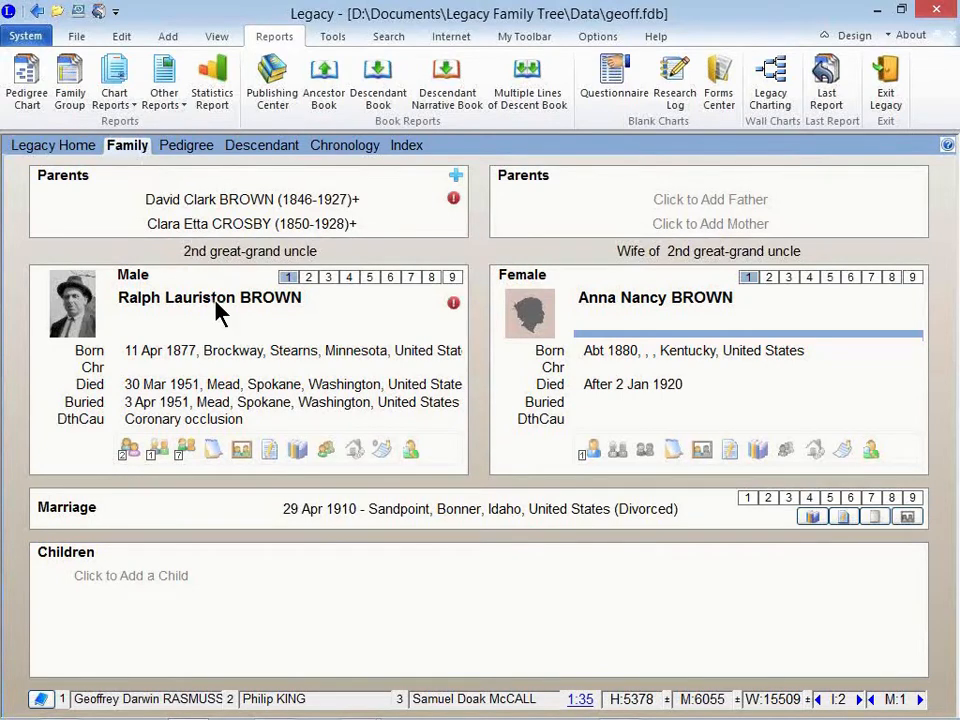
pyautogui.doubleClick(286, 366)
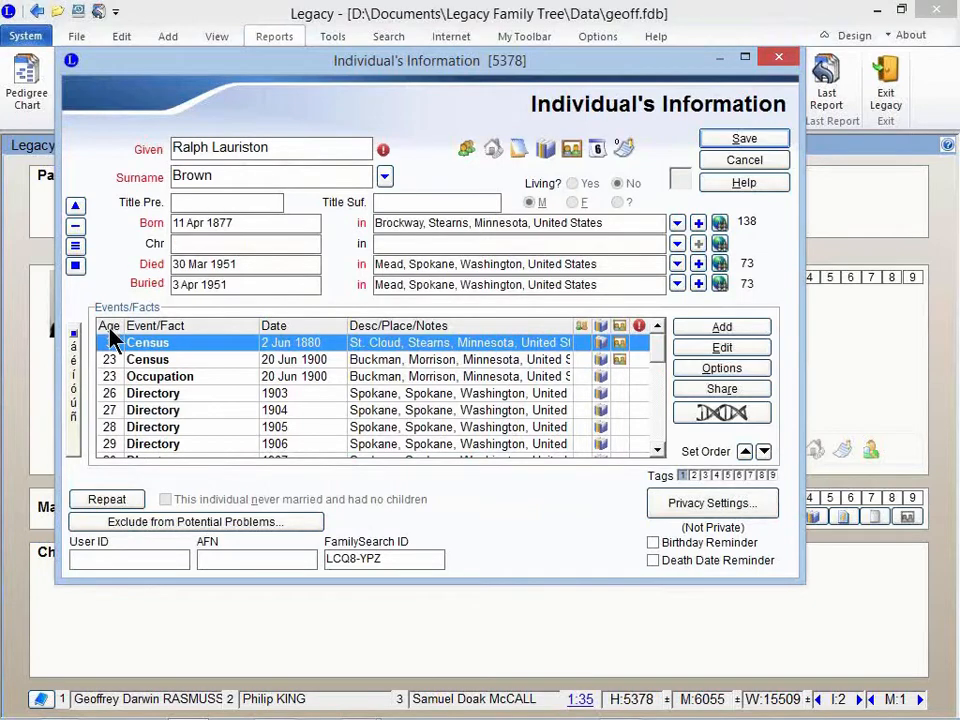
pyautogui.click(748, 161)
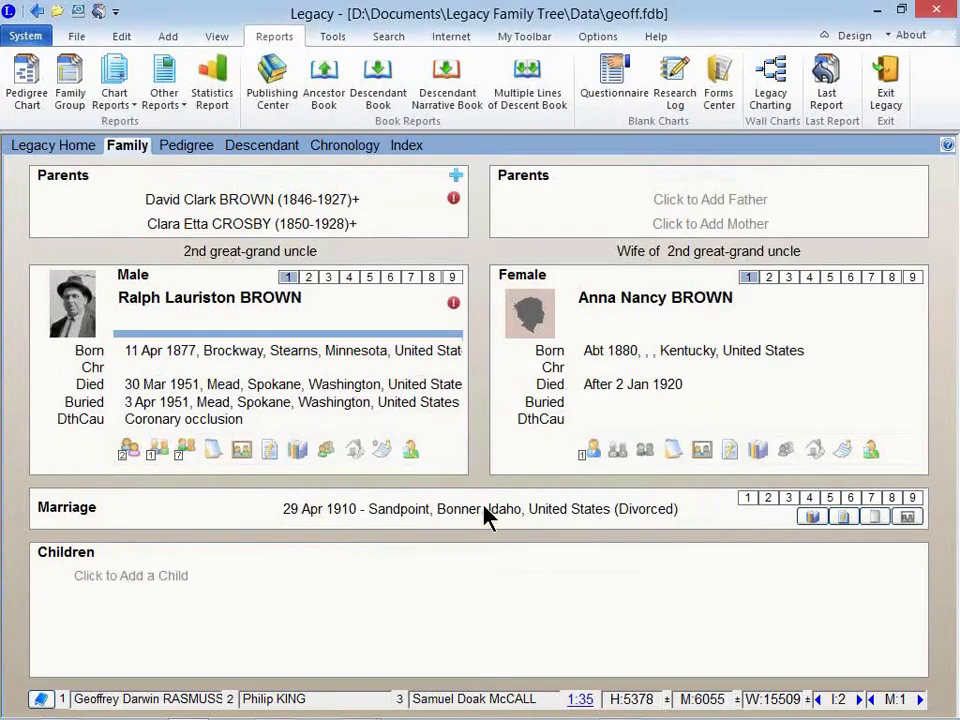
# - View the husband's chronology and examine its 1903 Directory entry
pyautogui.click(342, 146)
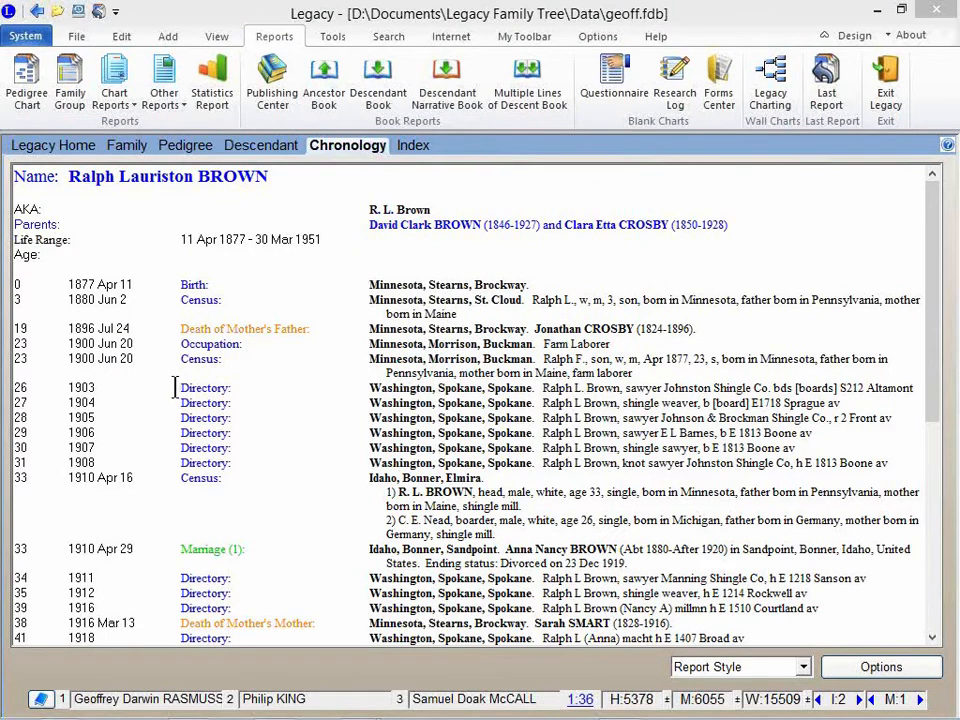
pyautogui.moveTo(174, 387); pyautogui.dragTo(240, 387)
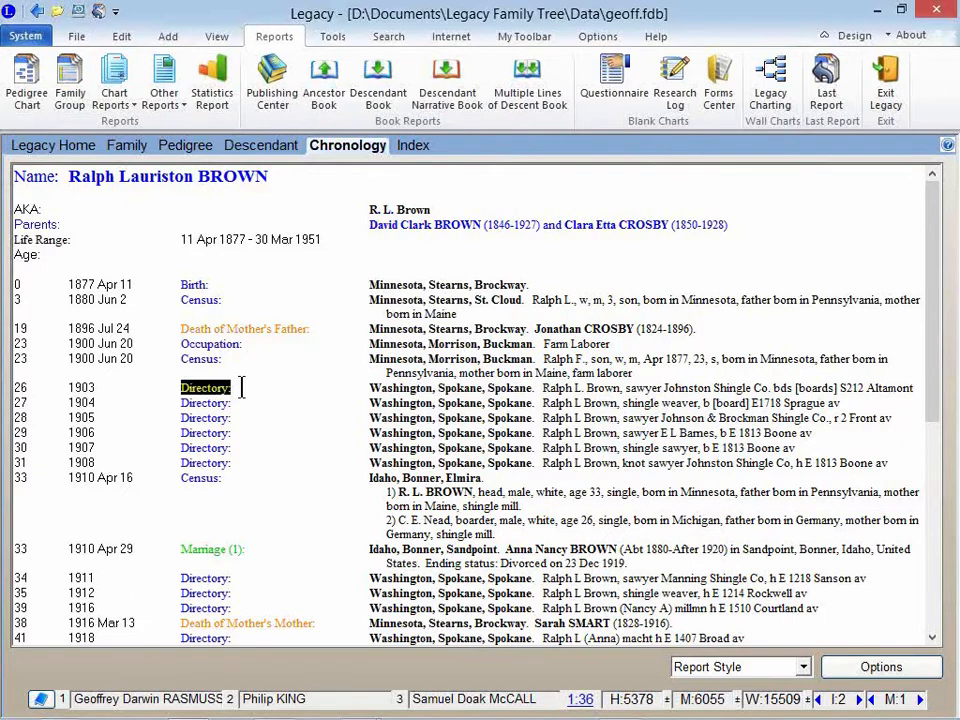
pyautogui.click(546, 393)
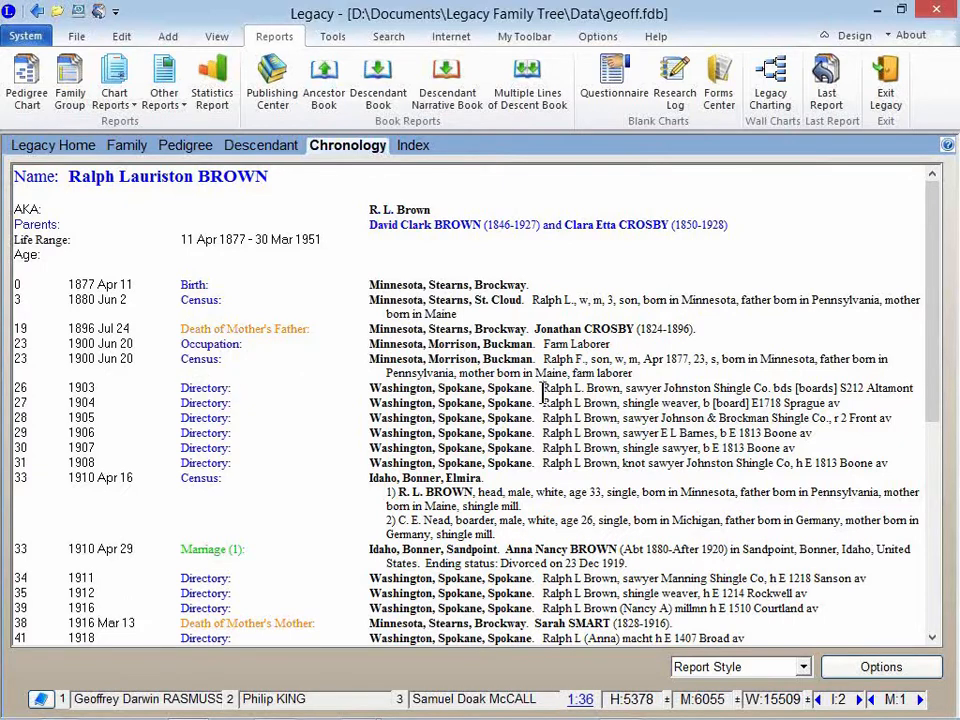
# - Examine the husband's 1903 Directory entry in the chronology and its event notes from the family view, without saving changes
pyautogui.moveTo(546, 393); pyautogui.dragTo(756, 385)
pyautogui.click(627, 390)
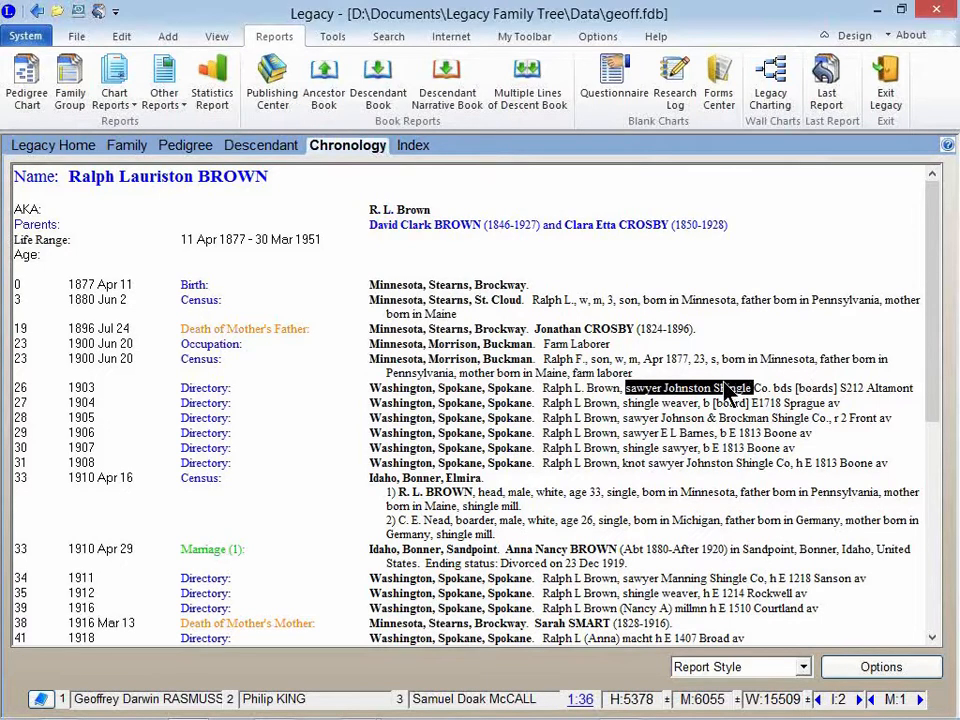
pyautogui.click(128, 146)
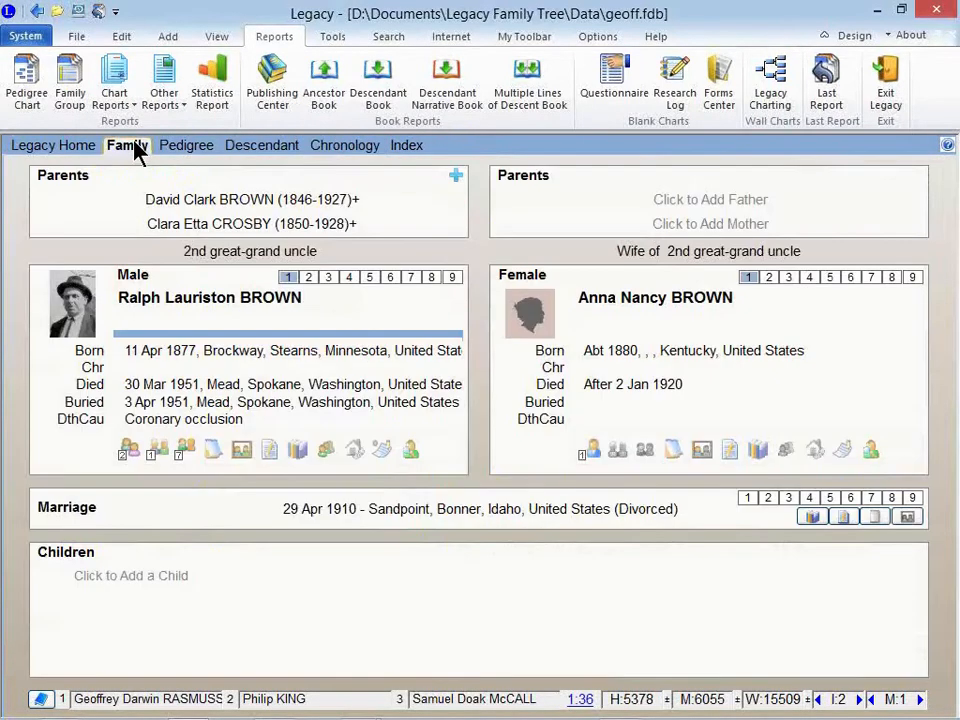
pyautogui.doubleClick(283, 381)
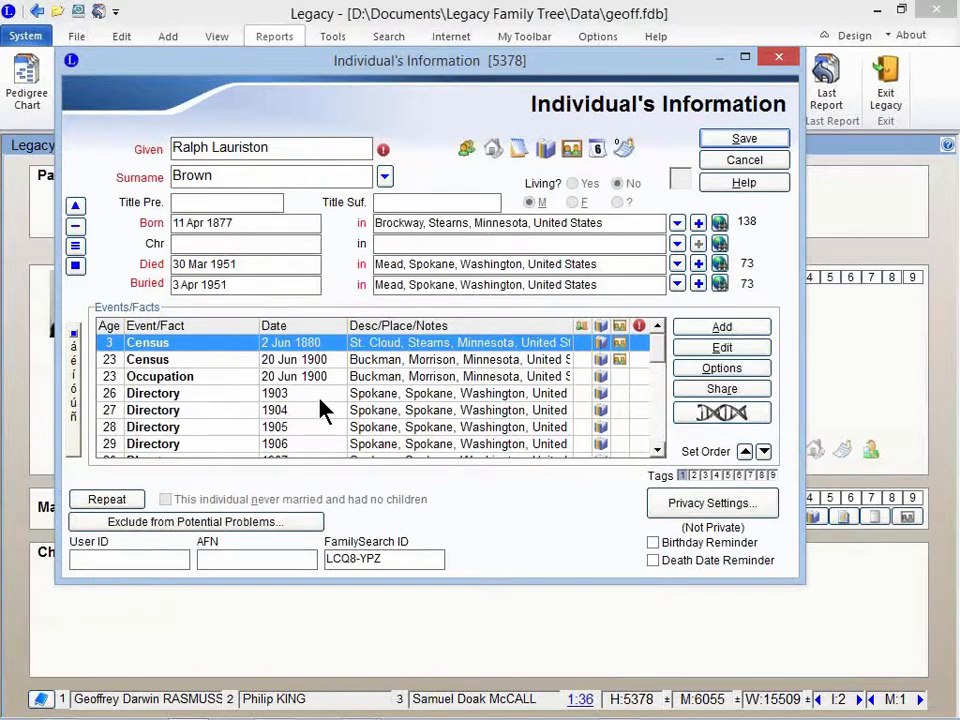
pyautogui.click(396, 395)
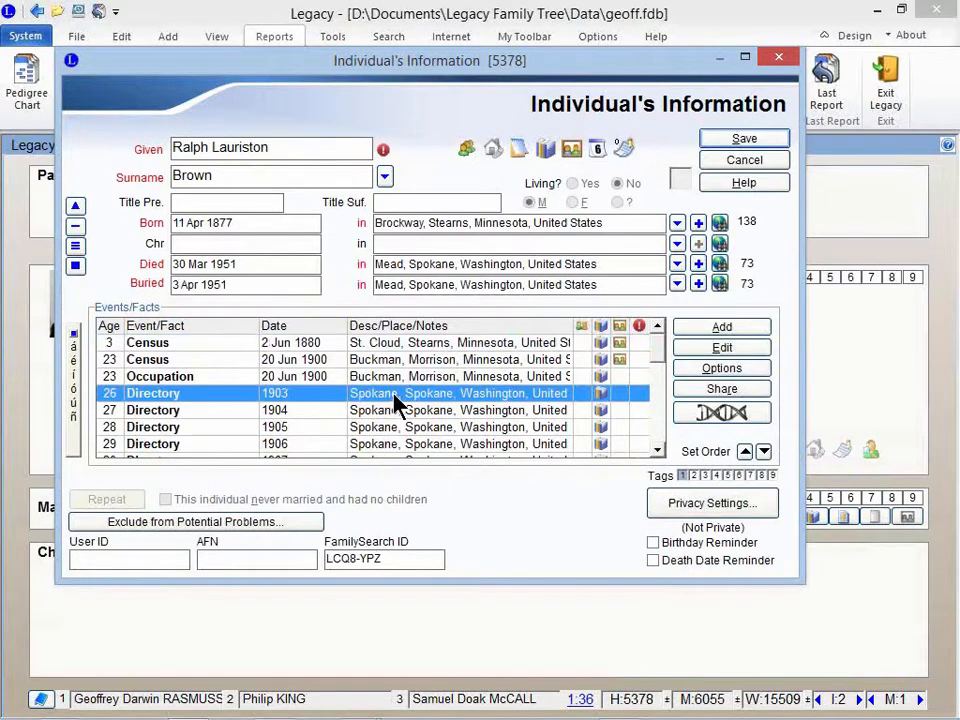
pyautogui.click(703, 351)
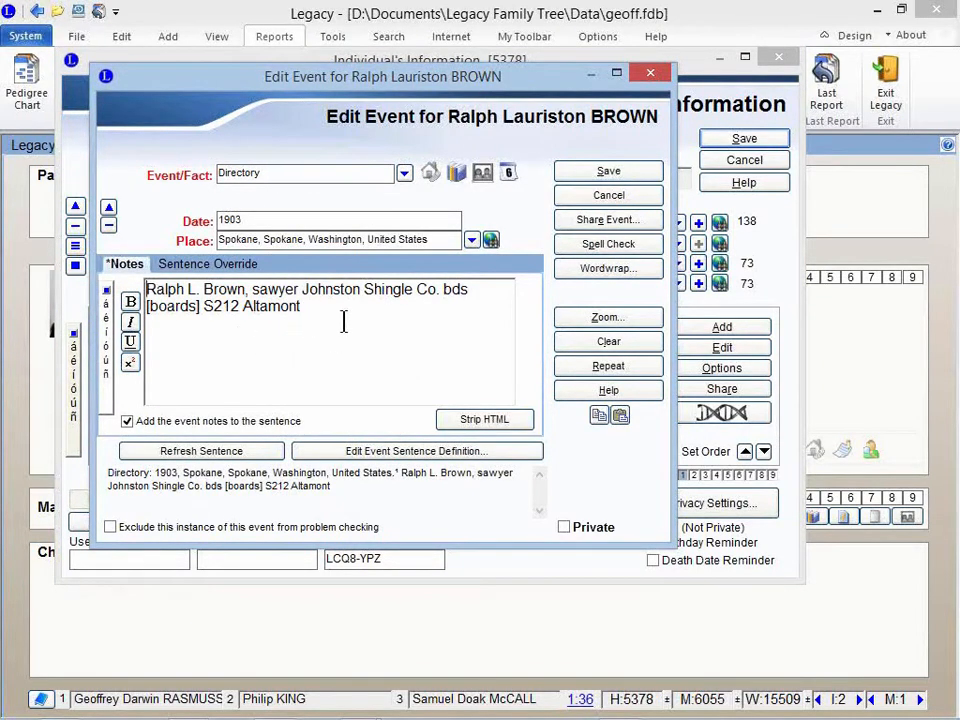
pyautogui.click(575, 195)
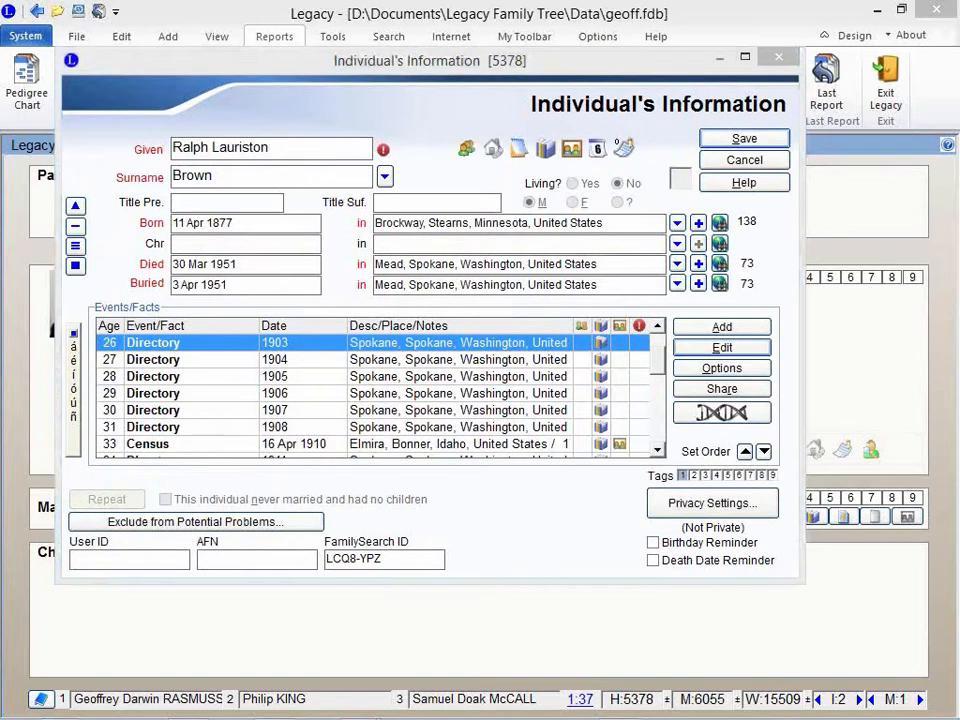
pyautogui.click(746, 164)
# - Review the husband's chronology in List Style, and return it to Report Style
pyautogui.click(352, 150)
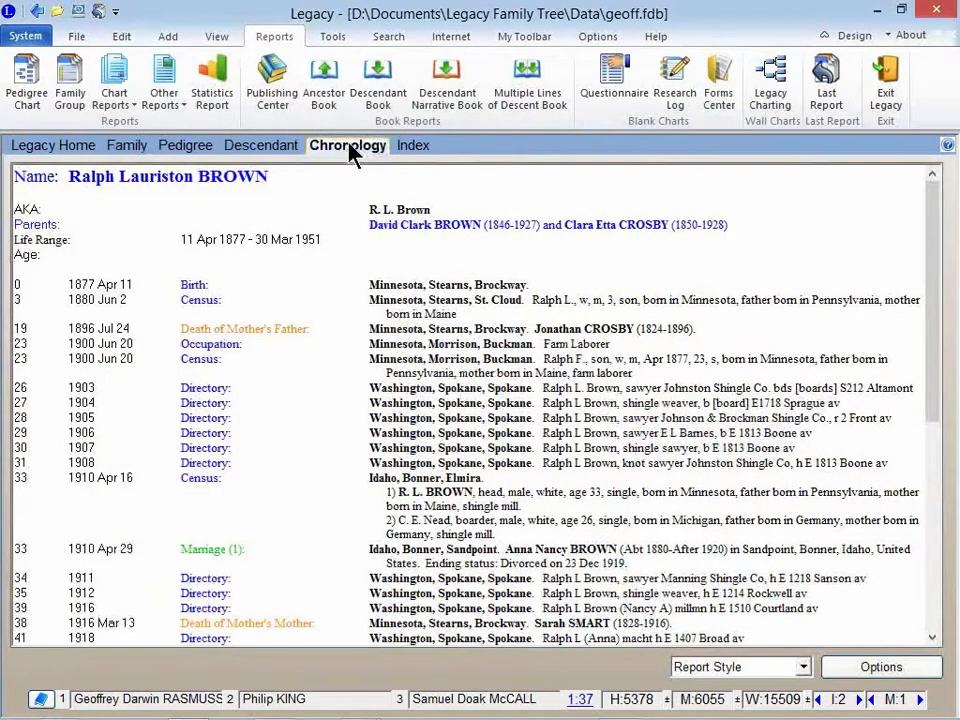
pyautogui.click(745, 676)
pyautogui.click(740, 704)
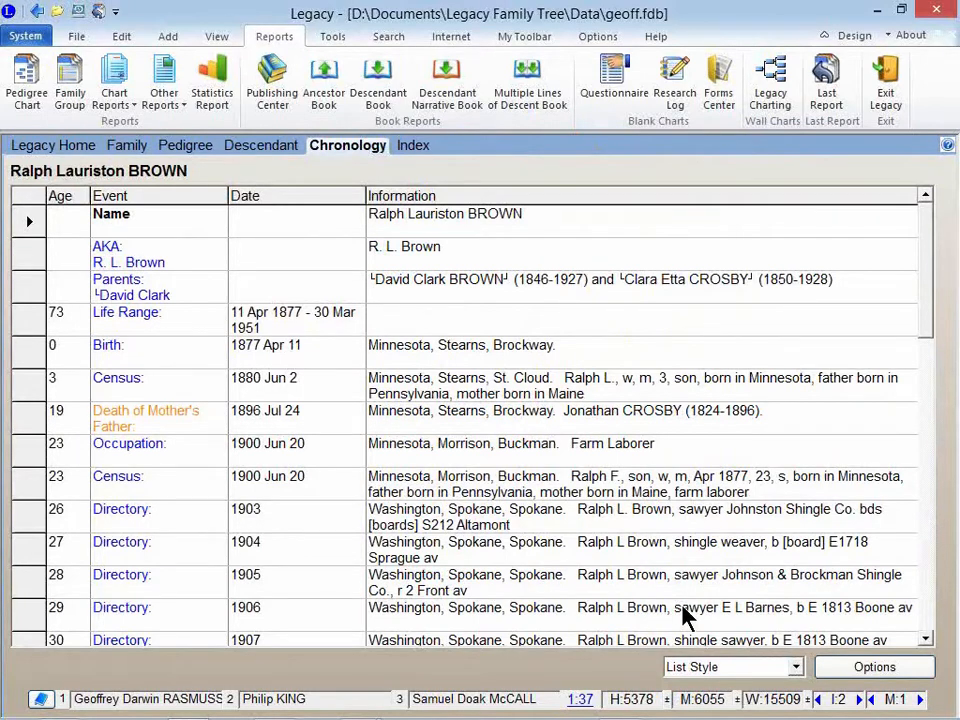
pyautogui.click(926, 600)
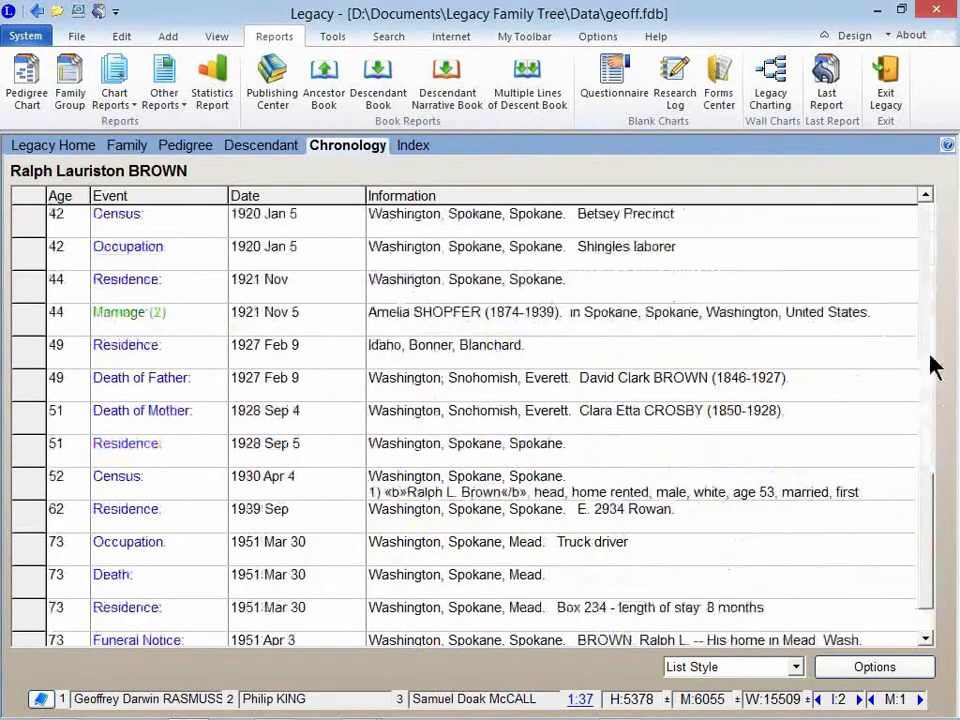
pyautogui.click(929, 282)
pyautogui.click(929, 258)
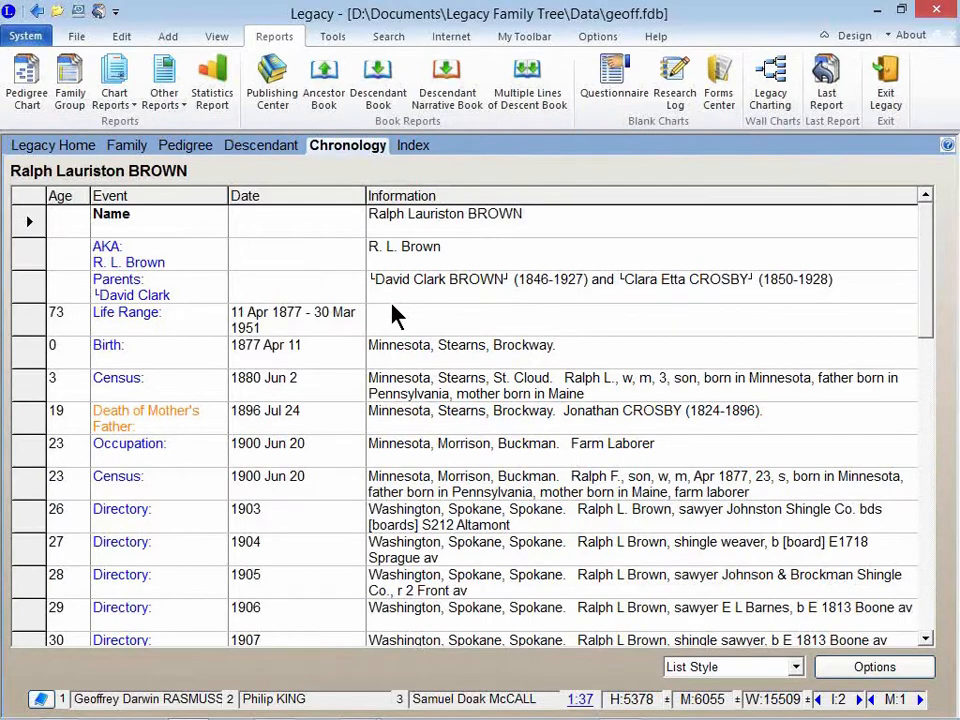
pyautogui.click(728, 670)
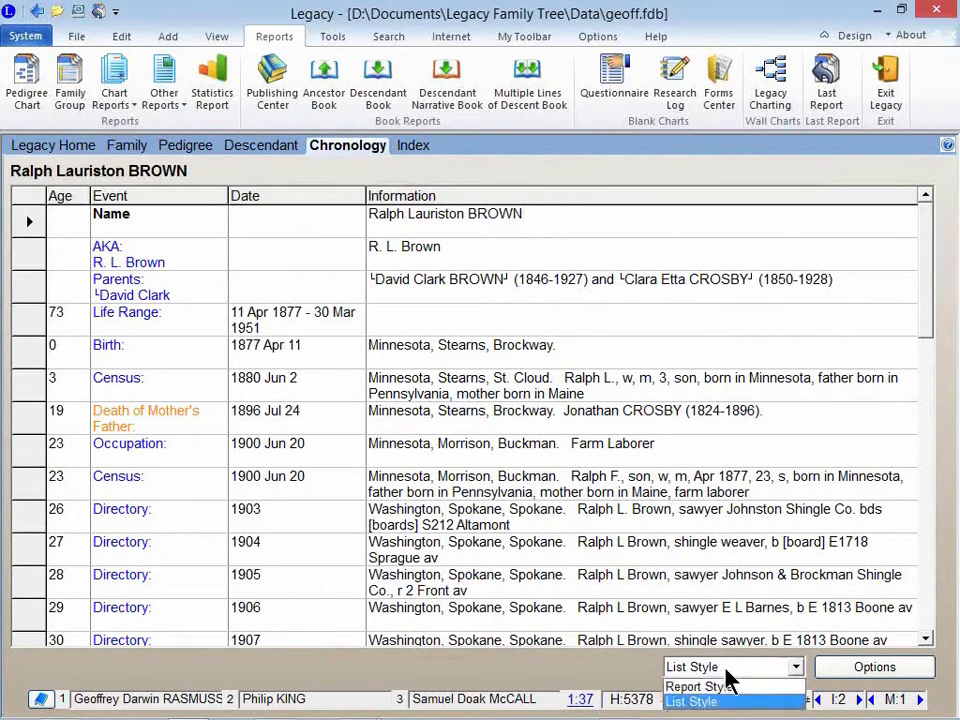
pyautogui.click(730, 687)
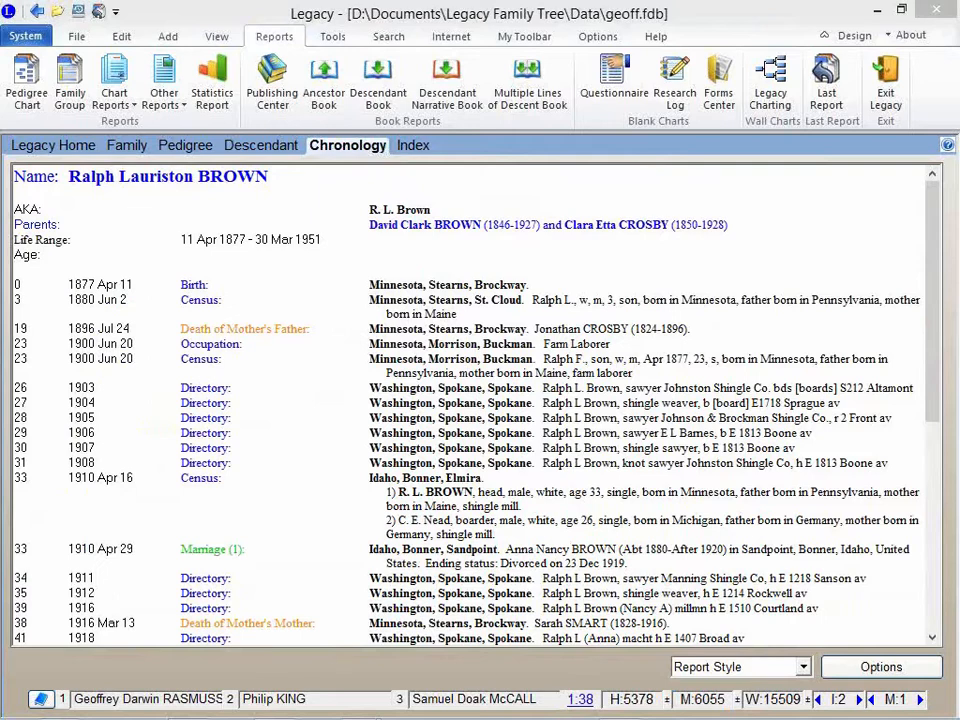
# - Navigate the family view up two generations to the husband's paternal grandfather
pyautogui.click(125, 148)
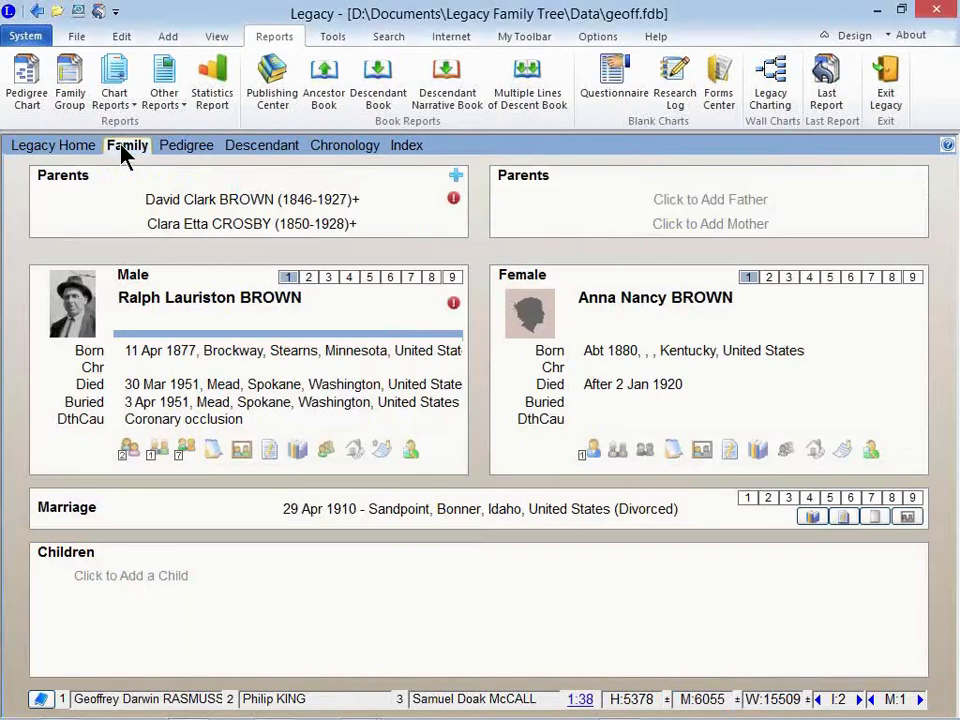
pyautogui.click(176, 202)
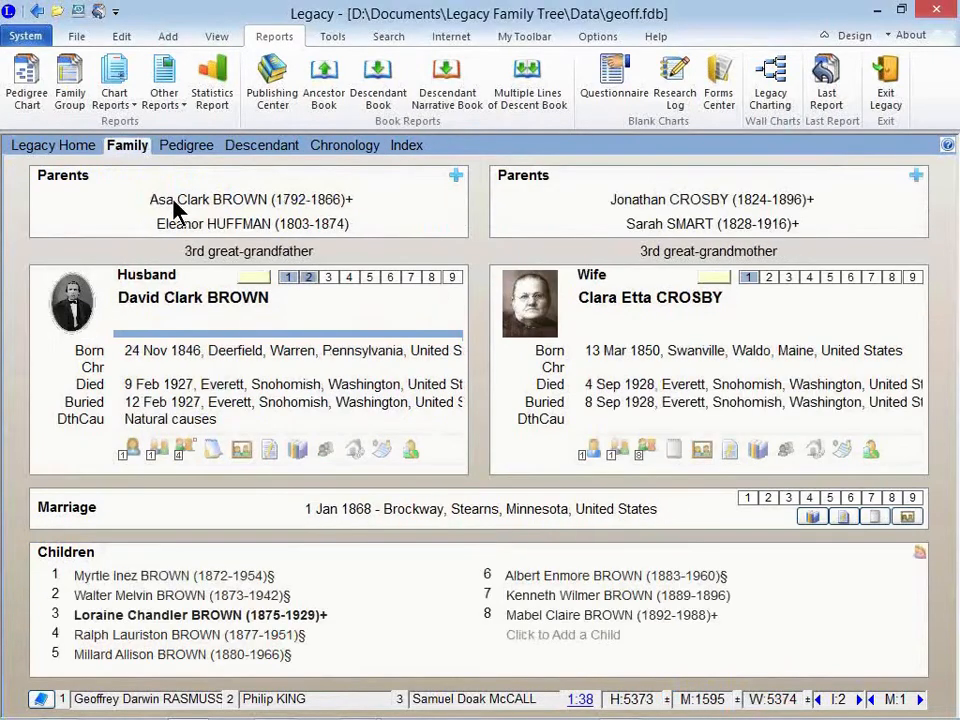
pyautogui.click(230, 204)
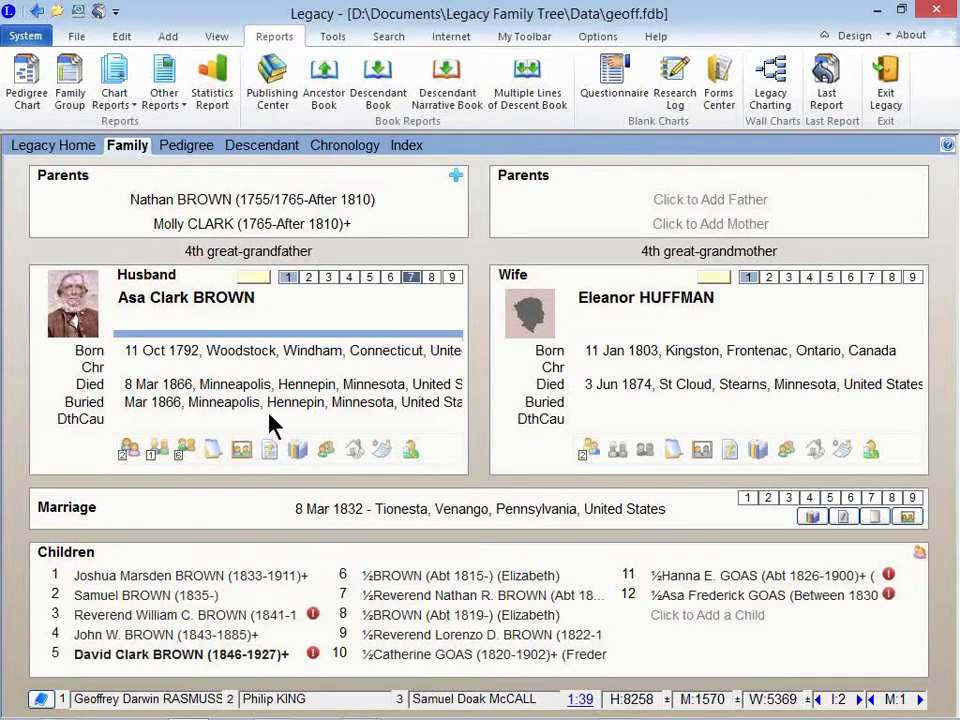
# - View the grandfather's chronology and examine the numbered "Son born" labels for his first and second marriages
pyautogui.click(341, 147)
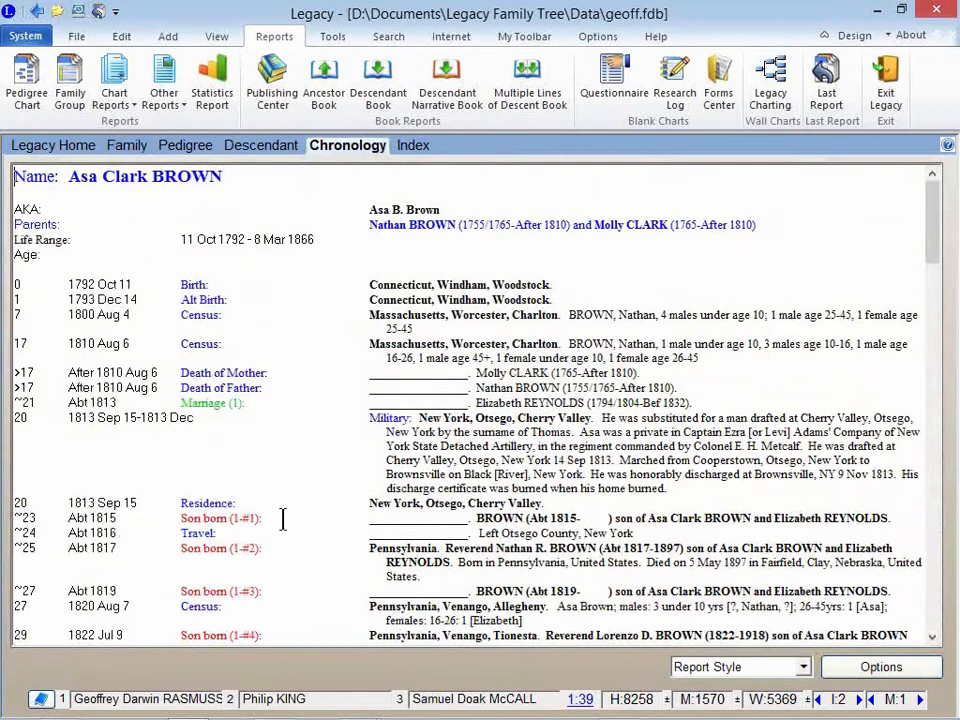
pyautogui.moveTo(181, 518); pyautogui.dragTo(267, 518)
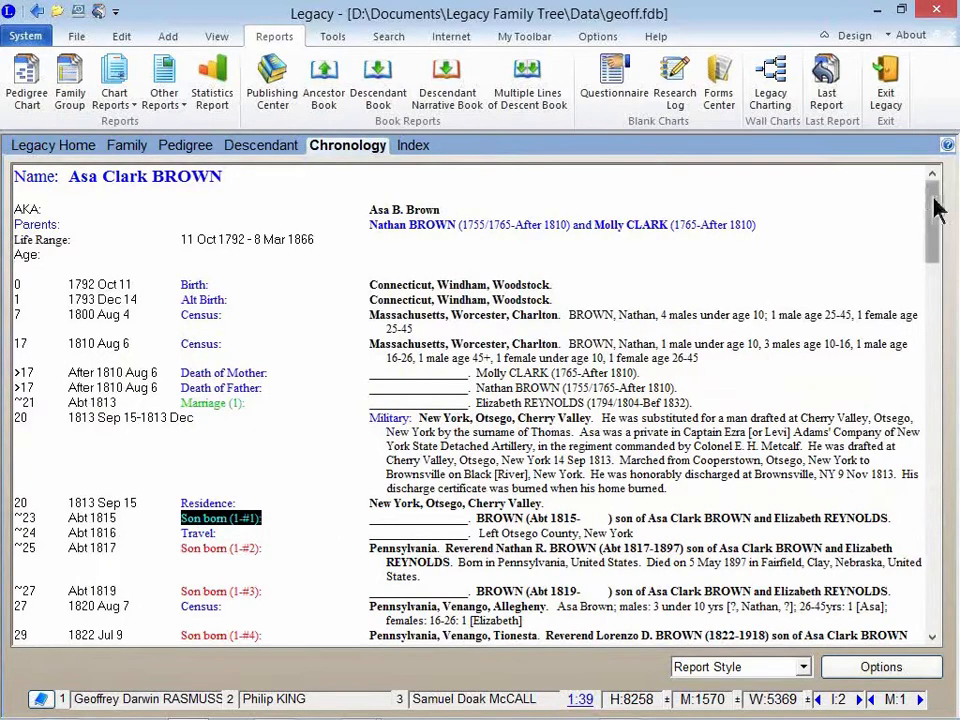
pyautogui.moveTo(937, 207); pyautogui.dragTo(955, 413)
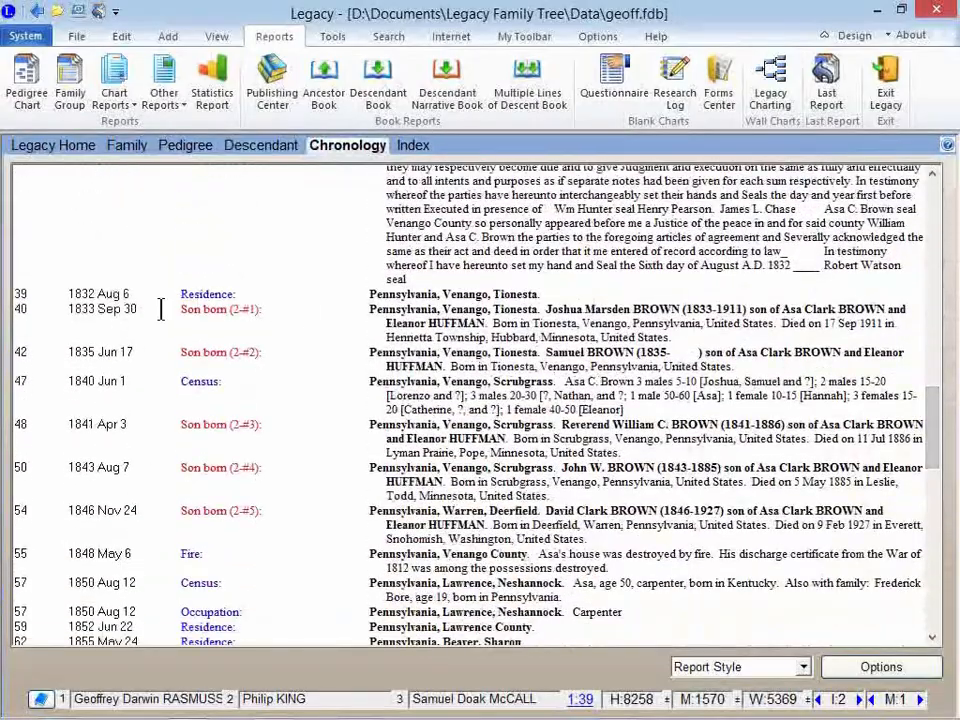
pyautogui.moveTo(181, 309); pyautogui.dragTo(285, 356)
pyautogui.click(280, 355)
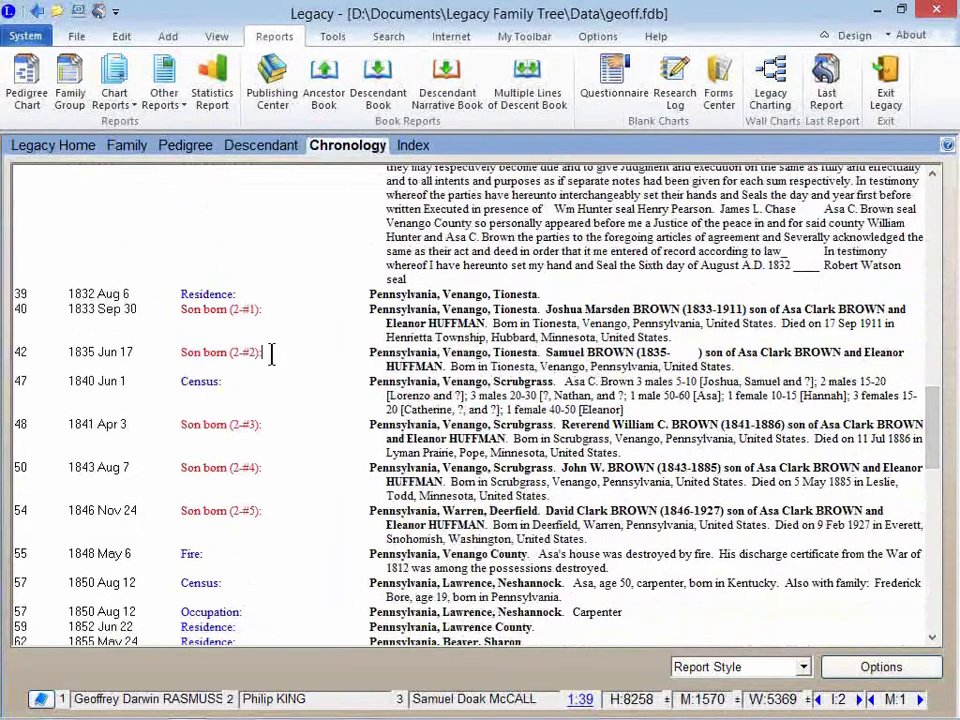
# - Inspect the half-siblings in the family view's children list and the list's view options, without changing any
pyautogui.click(133, 146)
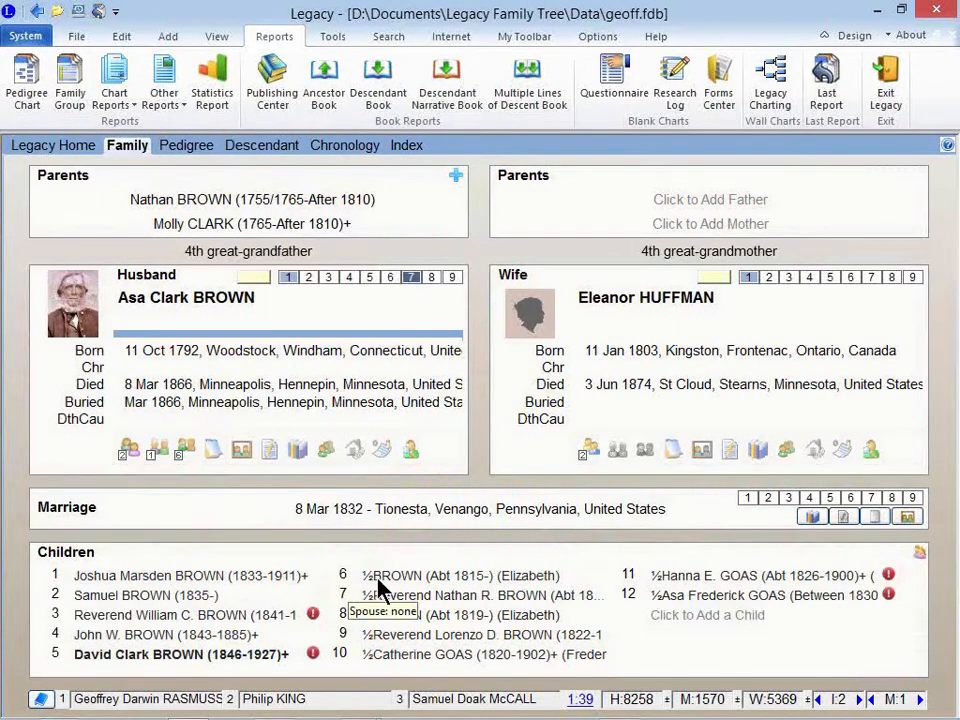
pyautogui.rightClick(378, 580)
pyautogui.moveTo(574, 506)
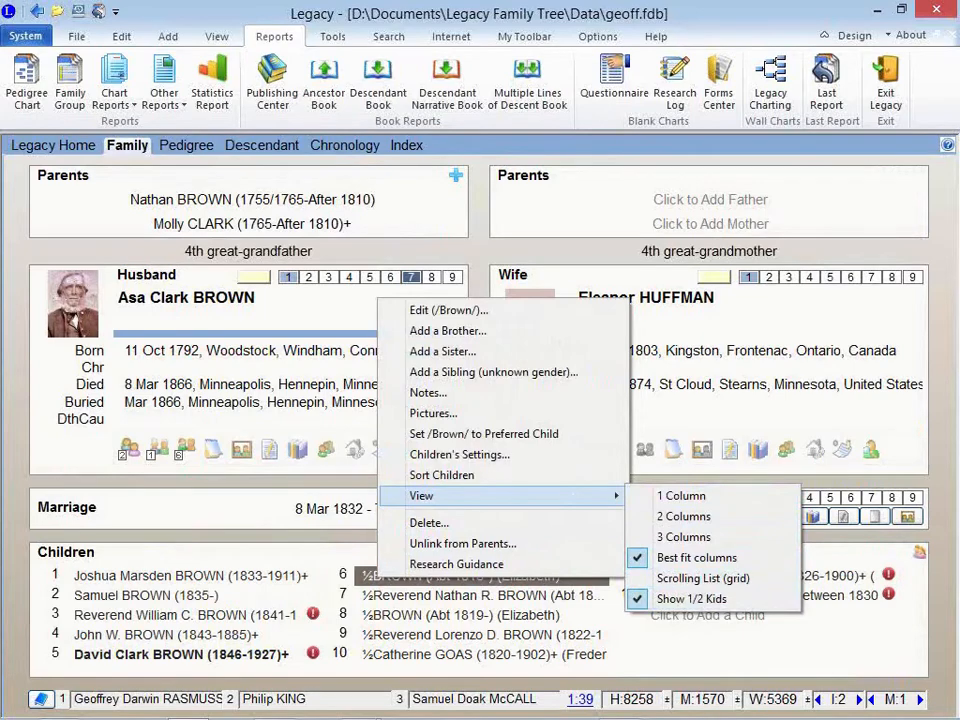
pyautogui.press('Escape')
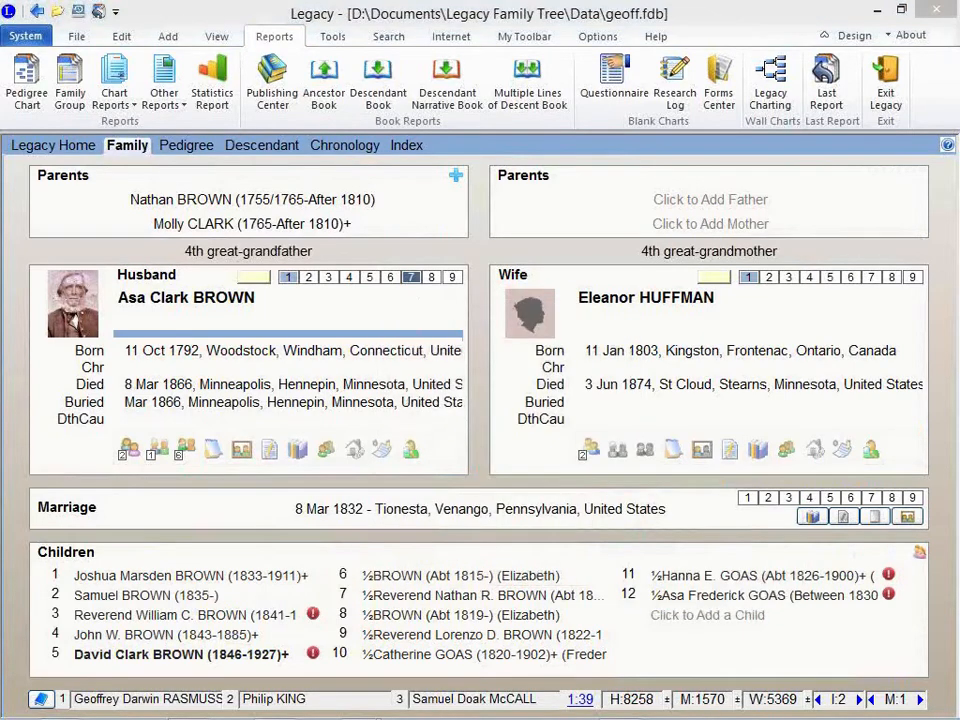
# - Preview the grandfather's chronology as a report, enlarge it to examine the Age, date and event columns, and close the preview
pyautogui.click(345, 148)
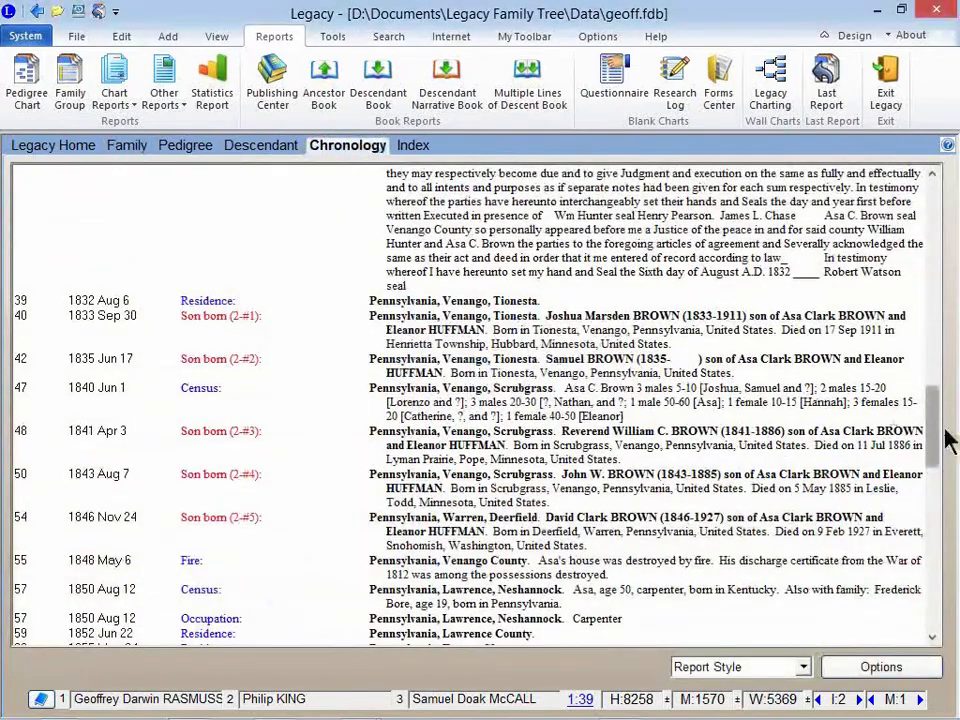
pyautogui.moveTo(934, 436); pyautogui.dragTo(935, 228)
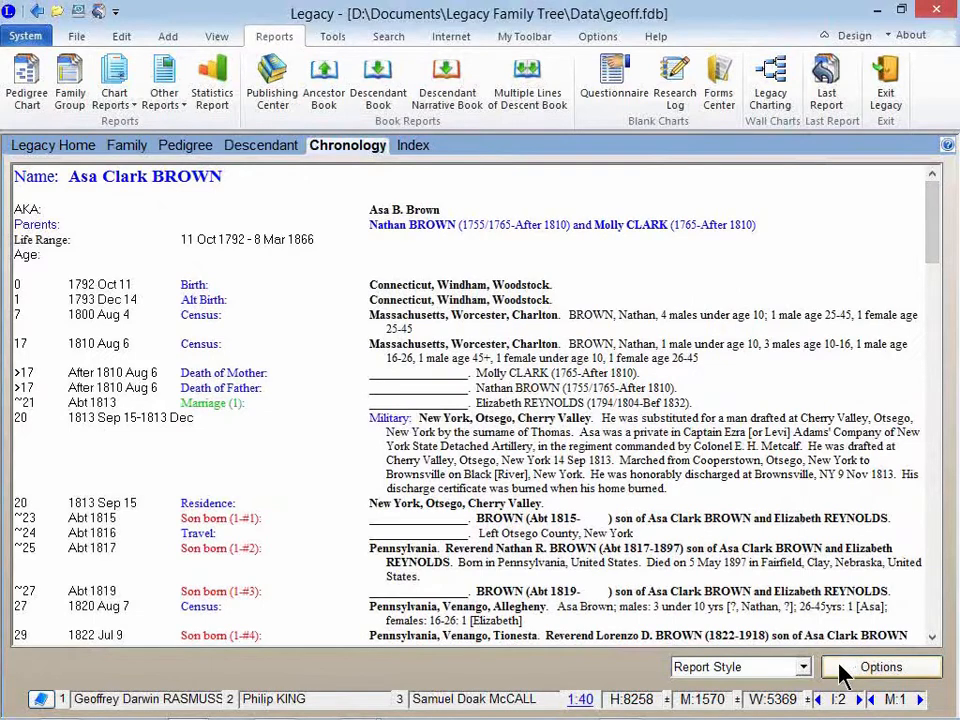
pyautogui.click(840, 674)
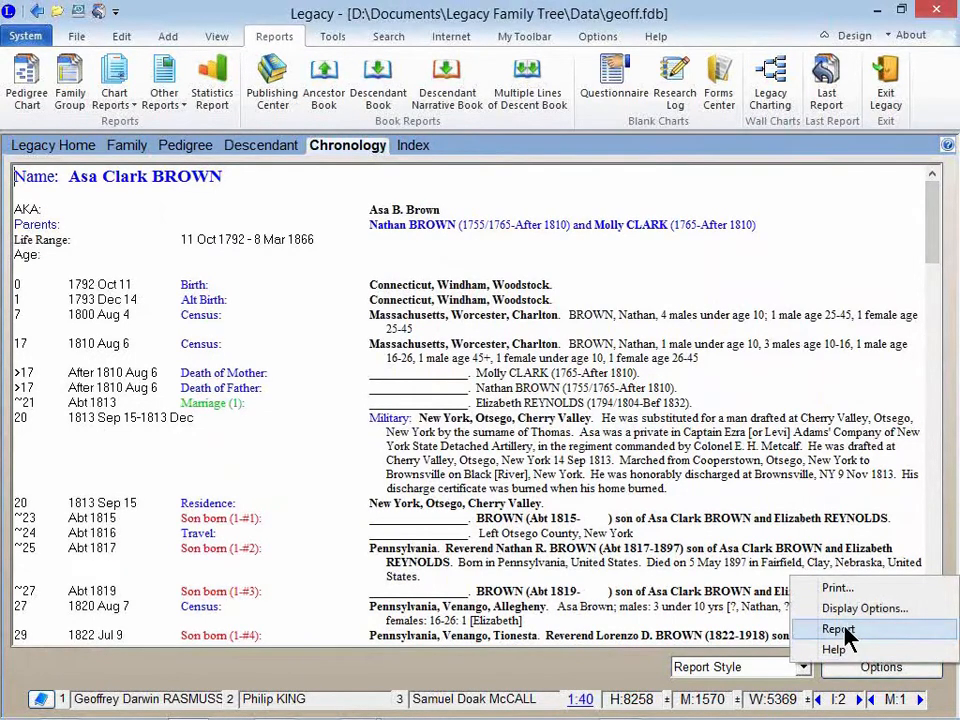
pyautogui.click(840, 629)
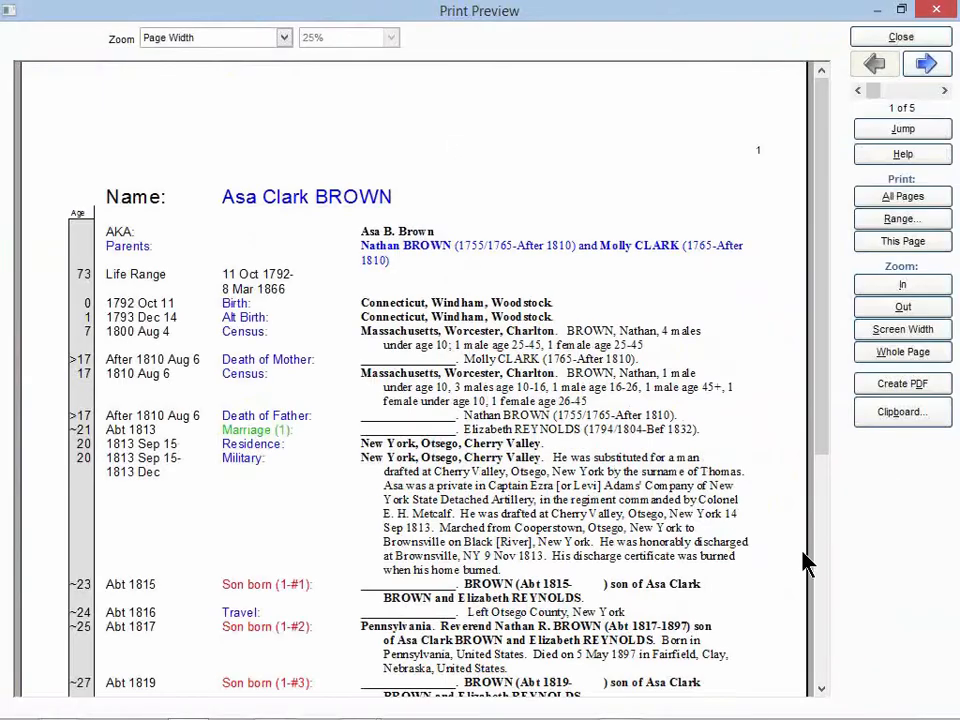
pyautogui.click(897, 286)
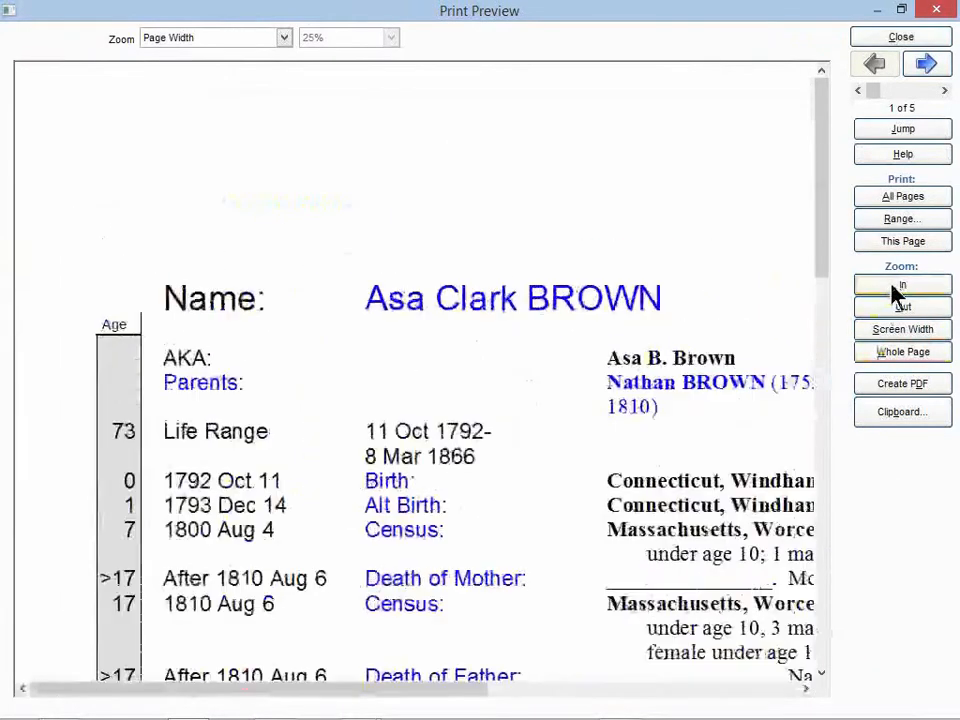
pyautogui.moveTo(403, 690); pyautogui.dragTo(525, 690)
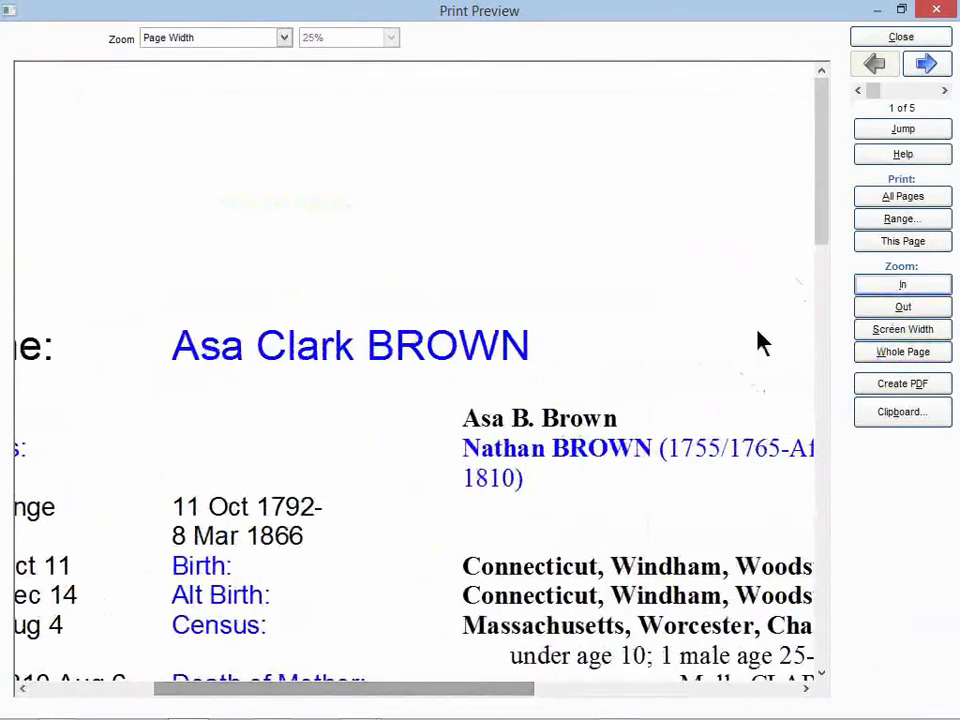
pyautogui.moveTo(826, 220); pyautogui.dragTo(829, 377)
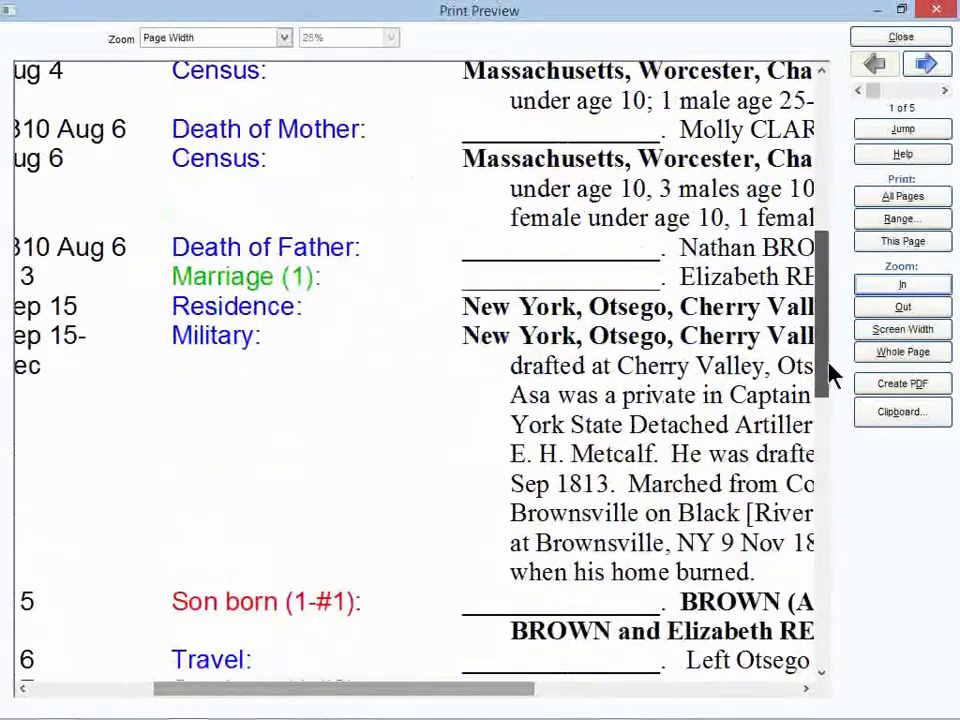
pyautogui.moveTo(521, 696); pyautogui.dragTo(437, 700)
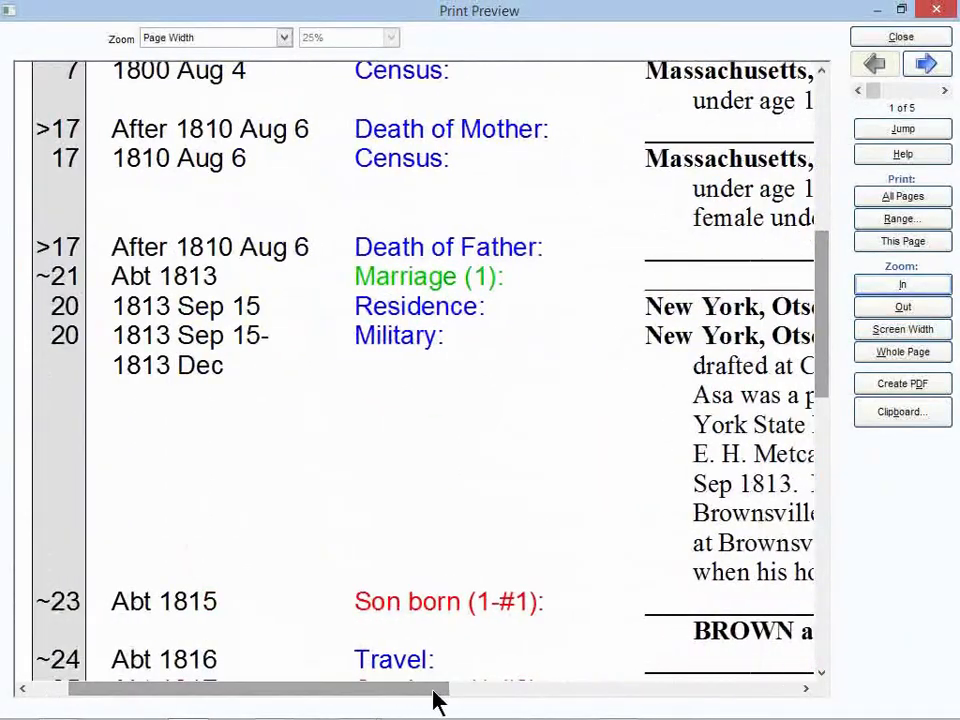
pyautogui.click(886, 40)
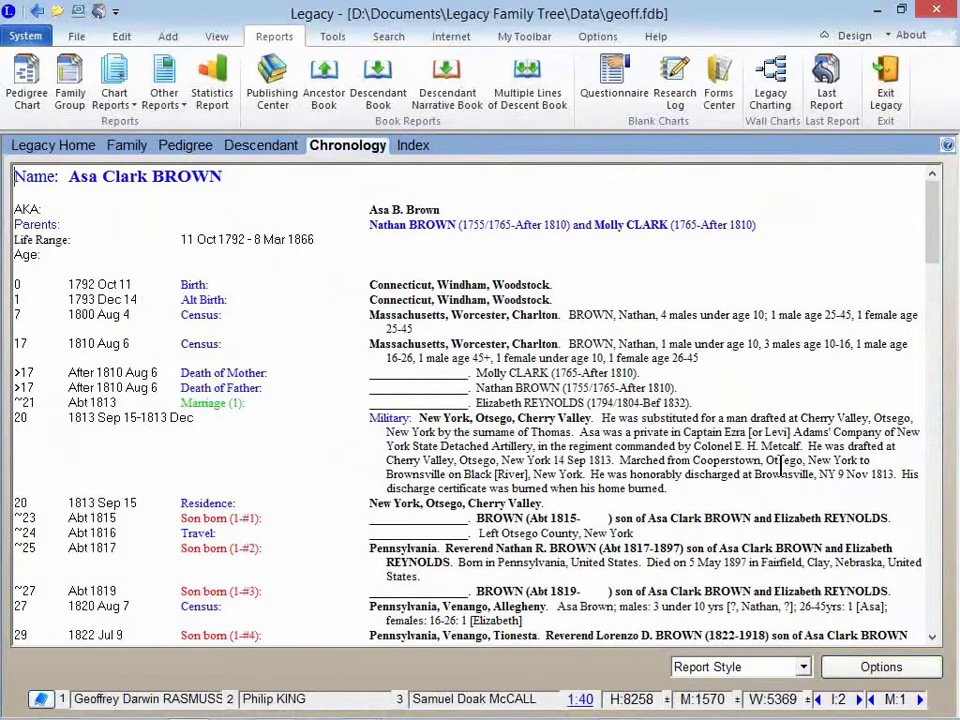
# - Open the chronology display options and examine the items to include, the formatting choices and the screen font settings
pyautogui.moveTo(636, 476); pyautogui.dragTo(154, 320)
pyautogui.click(661, 547)
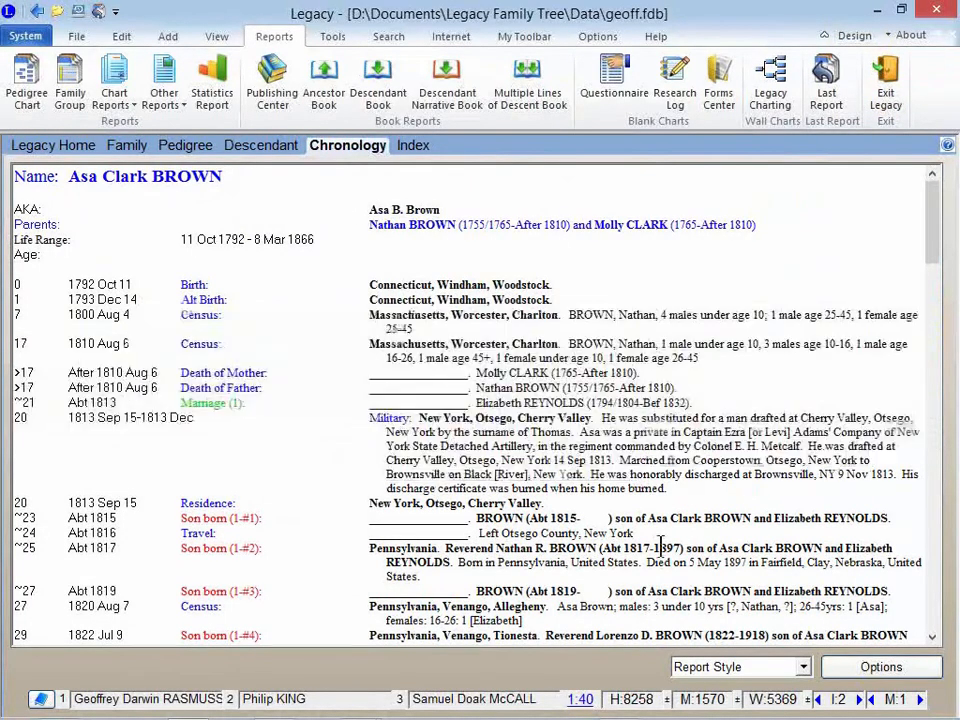
pyautogui.click(855, 674)
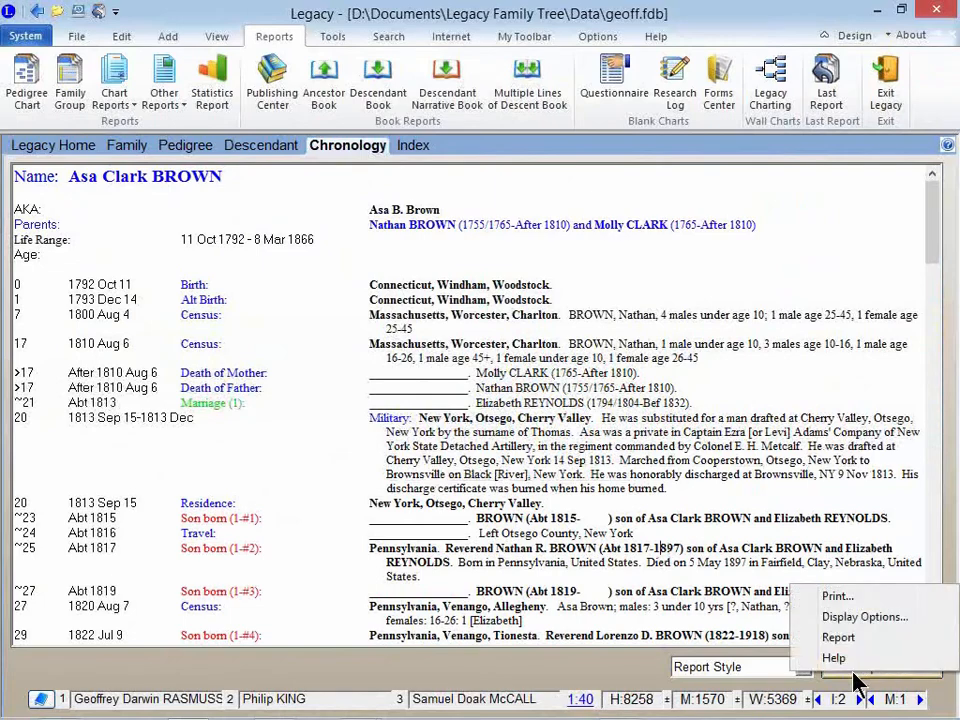
pyautogui.click(876, 621)
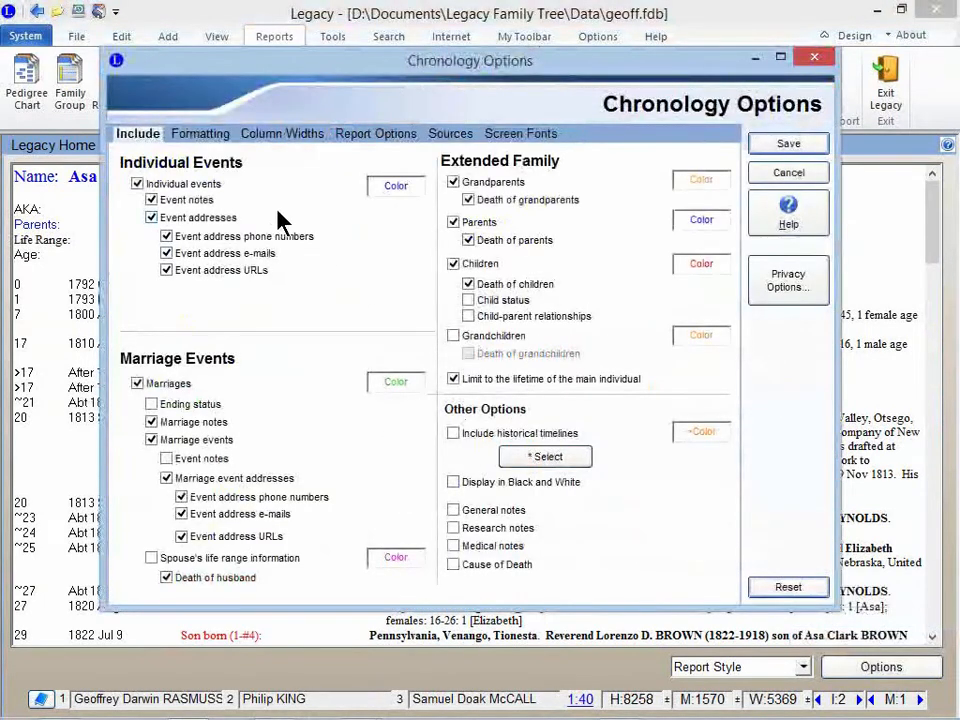
pyautogui.click(203, 140)
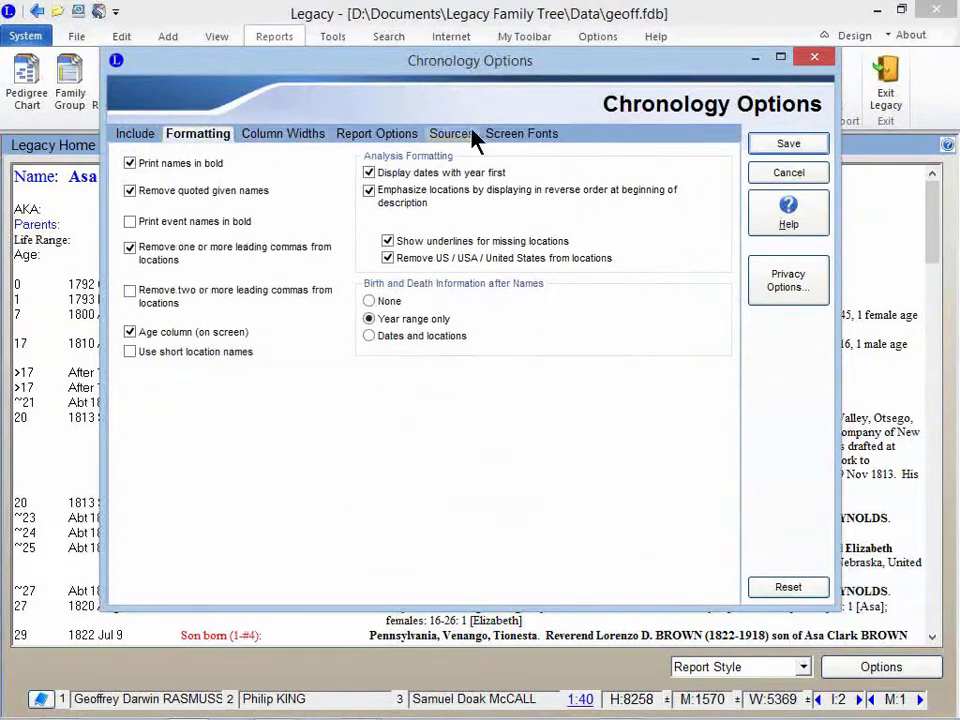
pyautogui.click(532, 138)
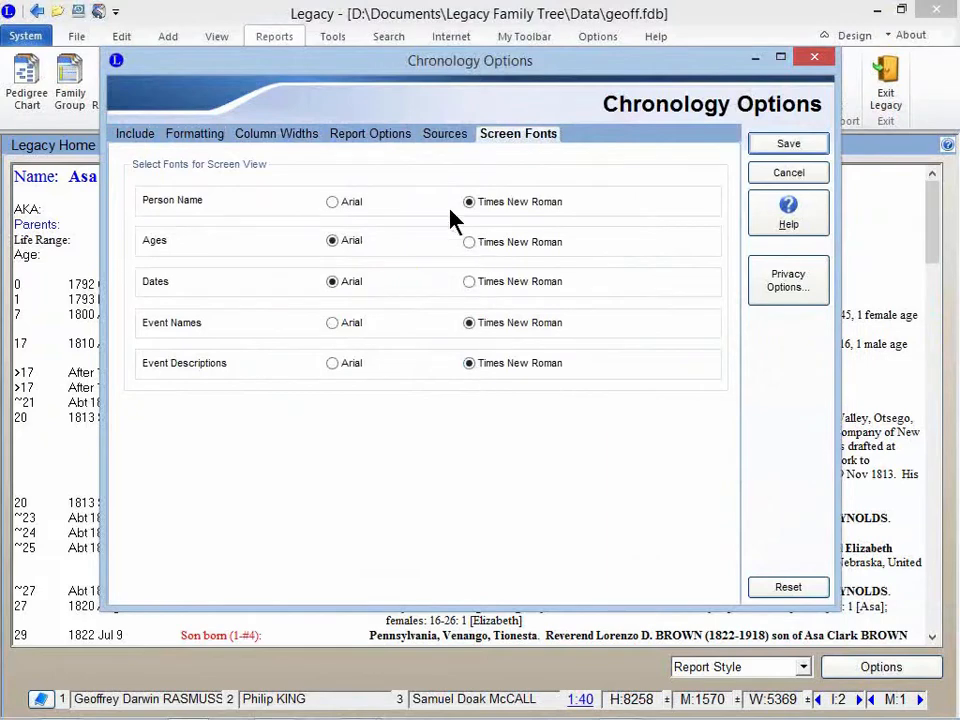
# - Try Arial for the on-screen event descriptions, restore Times New Roman, and close the chronology options without saving
pyautogui.click(366, 365)
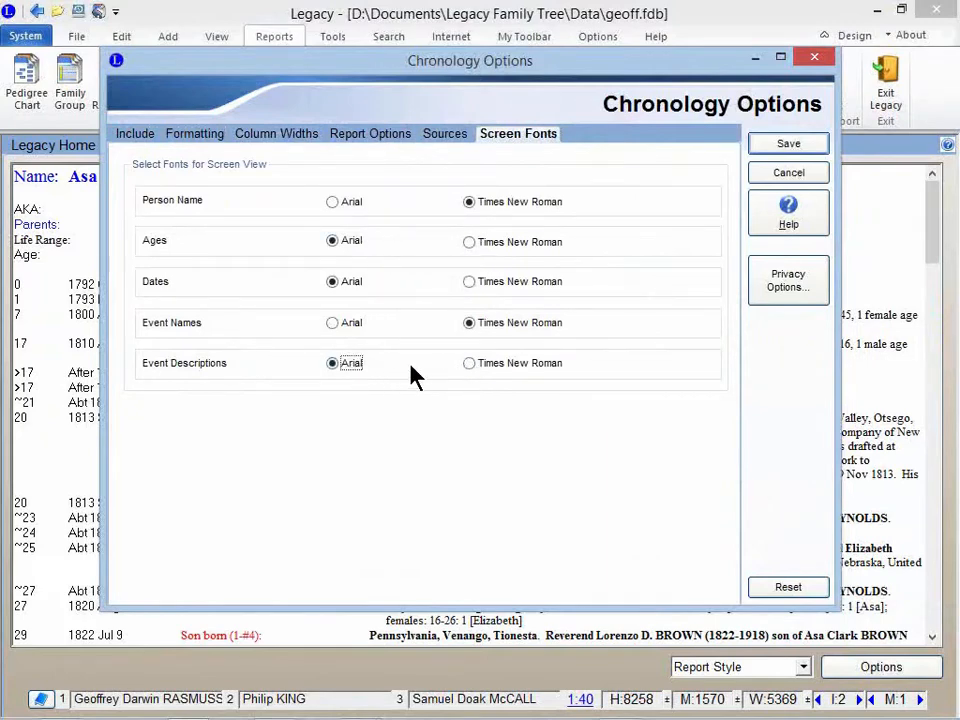
pyautogui.click(472, 366)
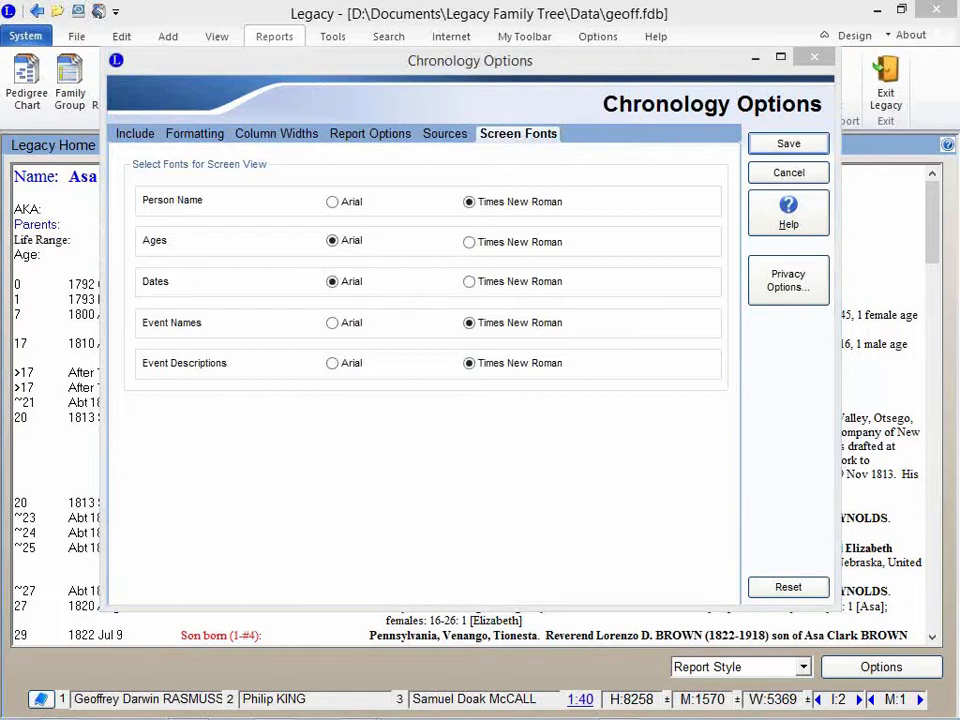
pyautogui.click(789, 175)
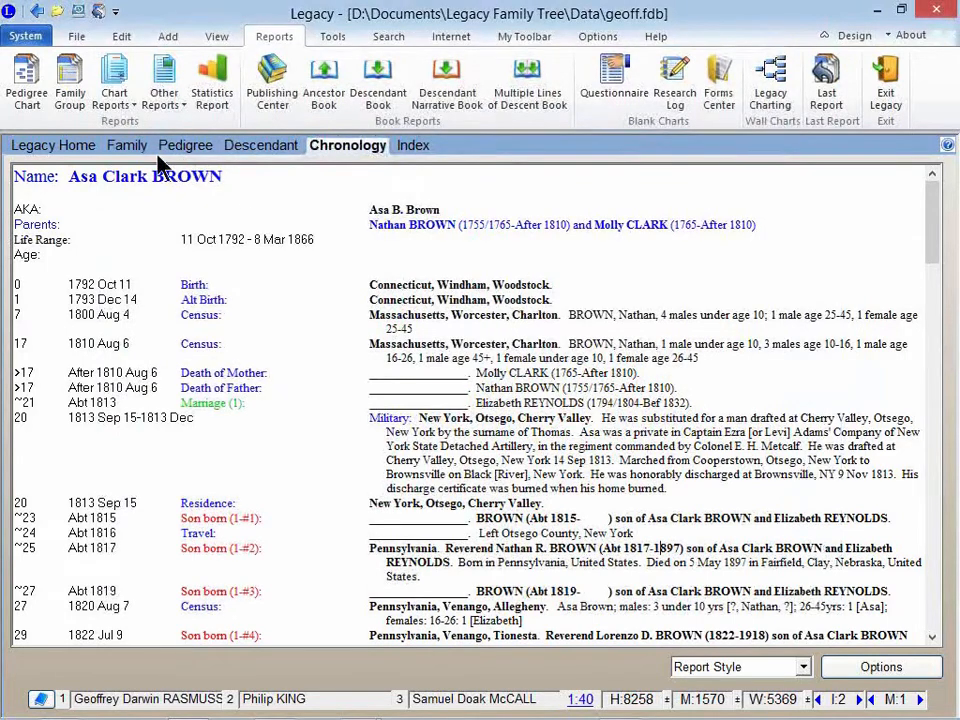
# - Go back through the history to the divorced 2nd great-grand uncle and show him in the family view
pyautogui.click(36, 11)
pyautogui.click(36, 11)
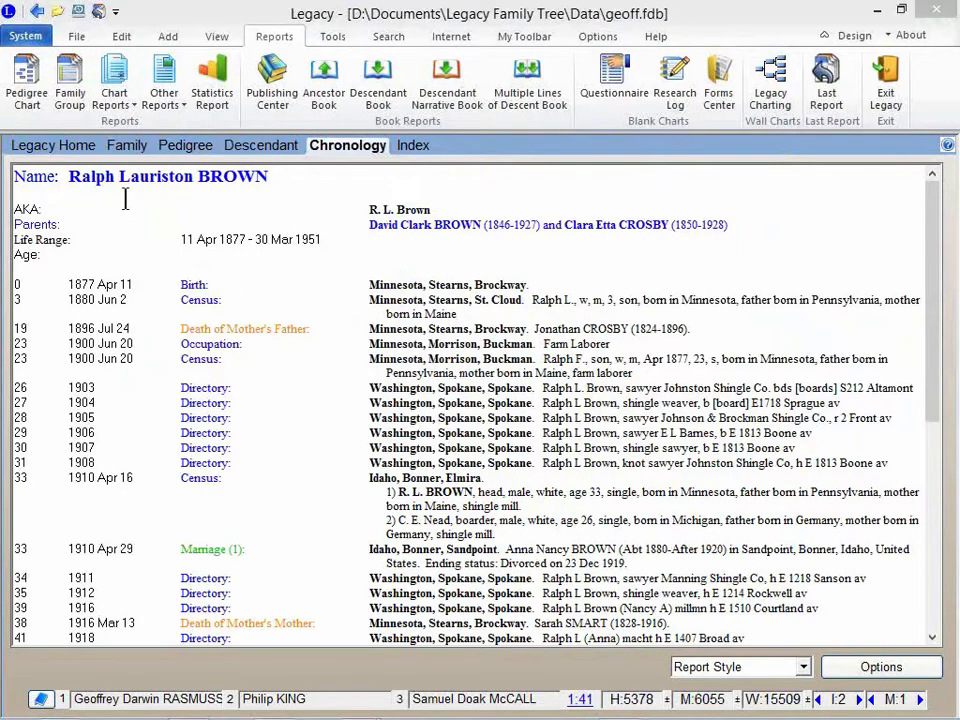
pyautogui.click(125, 148)
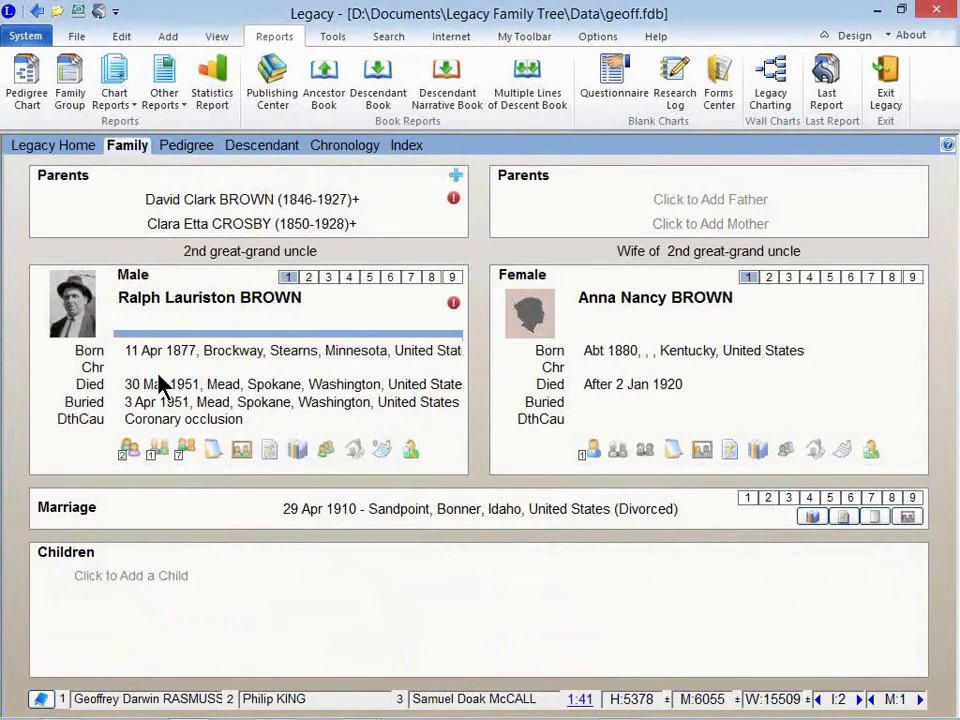
# - Open the husband's spouse list, examine his two marriages and the controls for their order, and close the list
pyautogui.moveTo(134, 470)
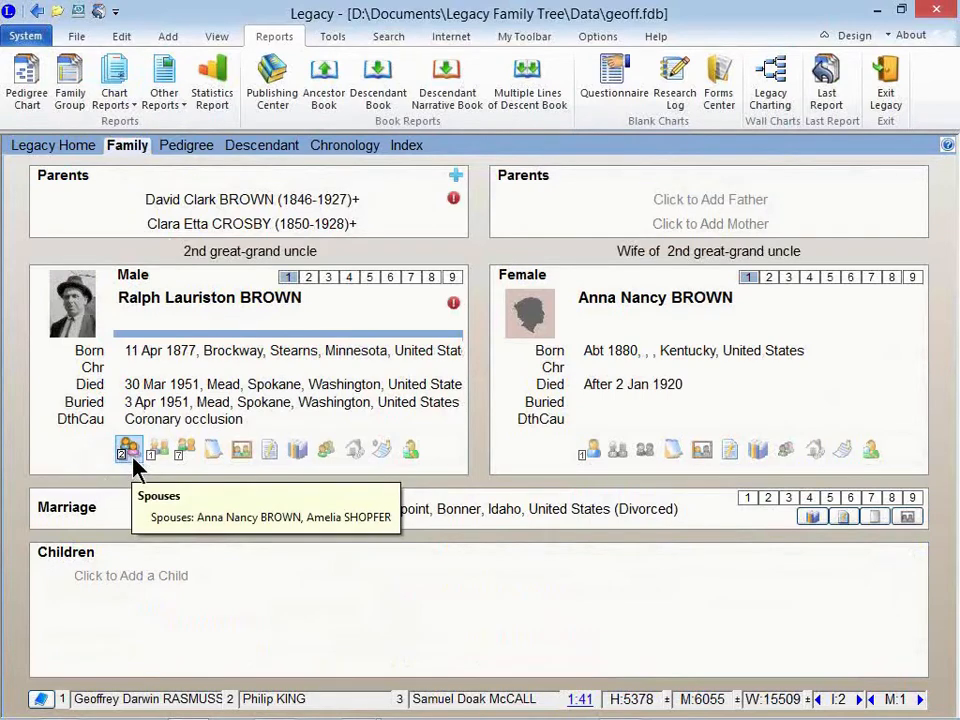
pyautogui.click(129, 449)
pyautogui.moveTo(427, 432); pyautogui.dragTo(293, 218)
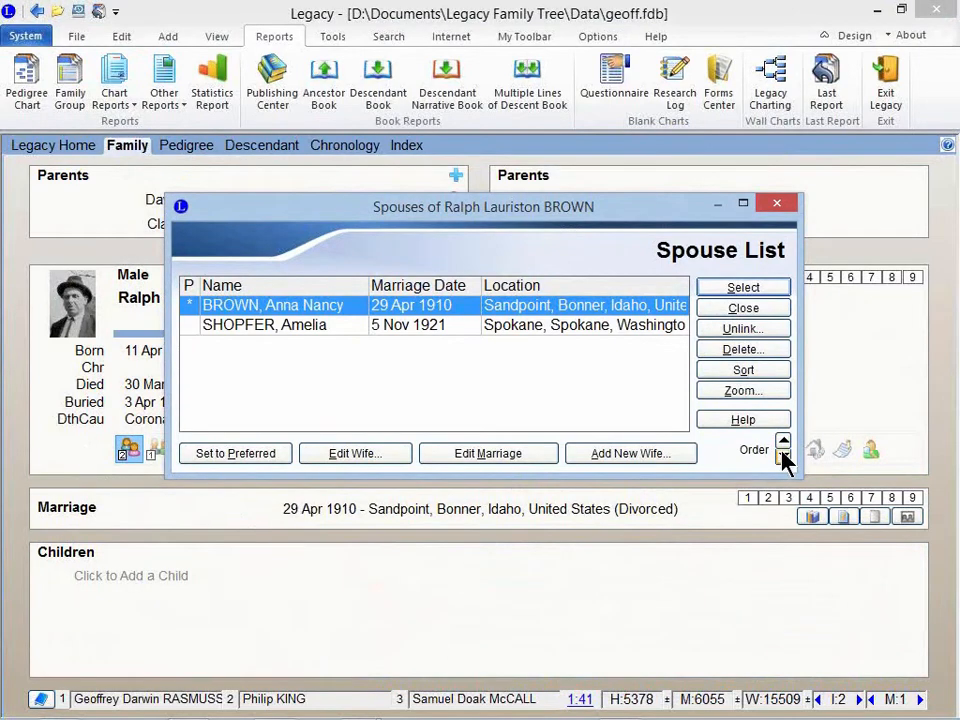
pyautogui.click(765, 311)
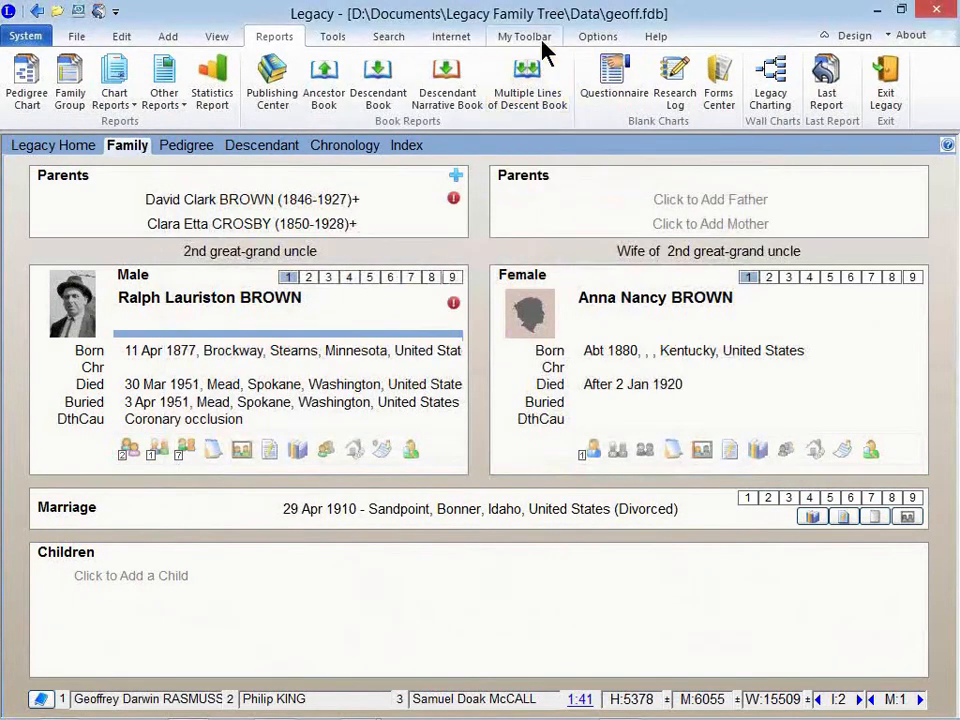
# - Open the sorting tool for children, marriages and events, enable sorting spouse lists with more than one spouse, and cancel without sorting
pyautogui.click(330, 40)
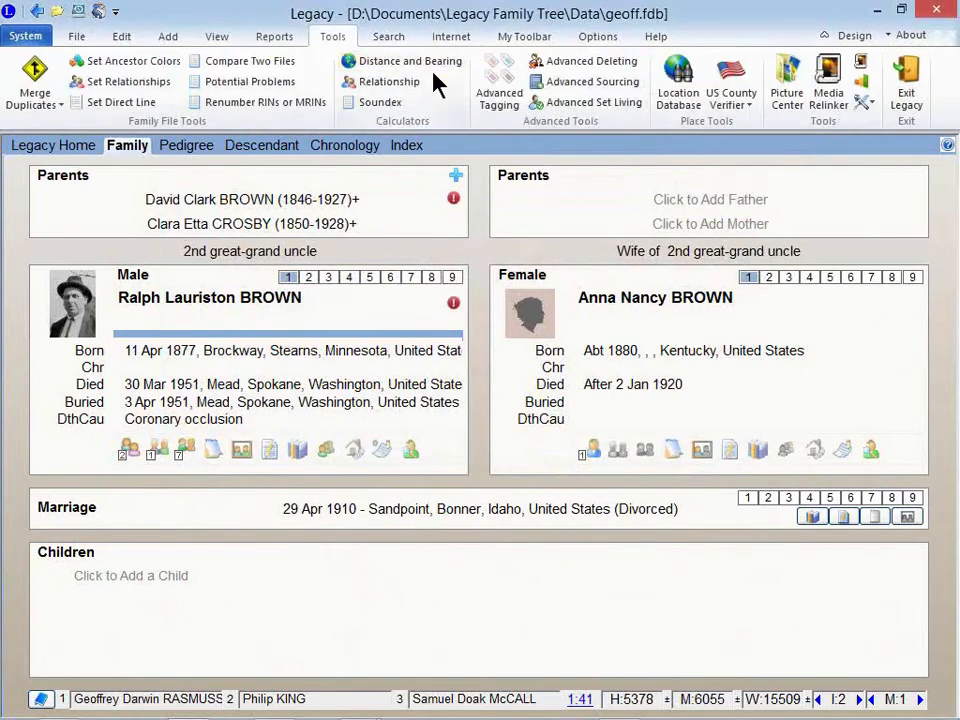
pyautogui.click(866, 106)
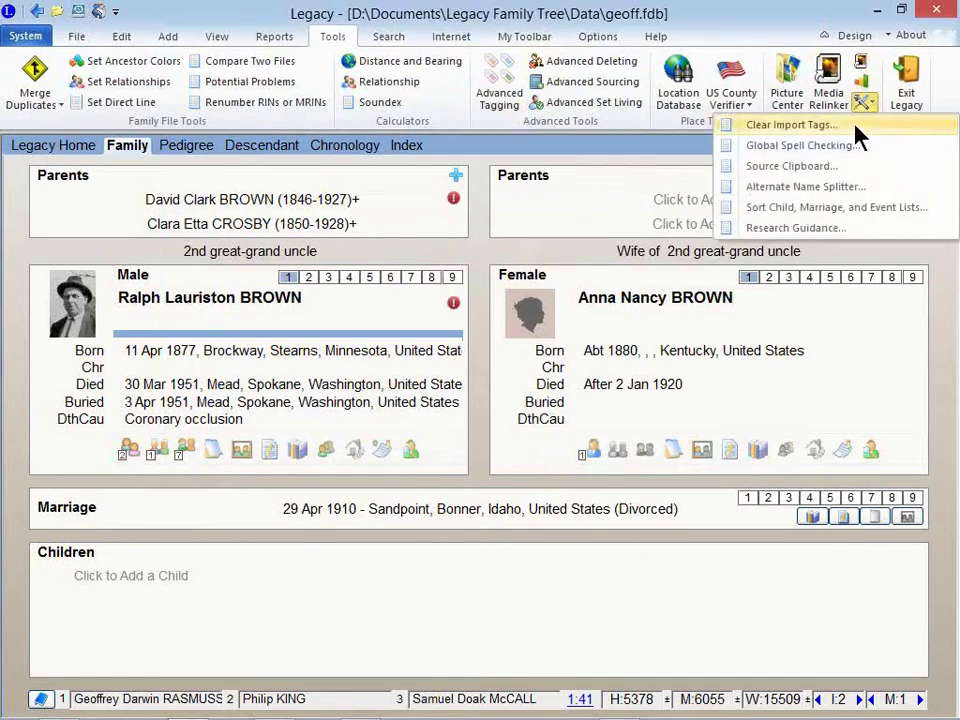
pyautogui.click(872, 116)
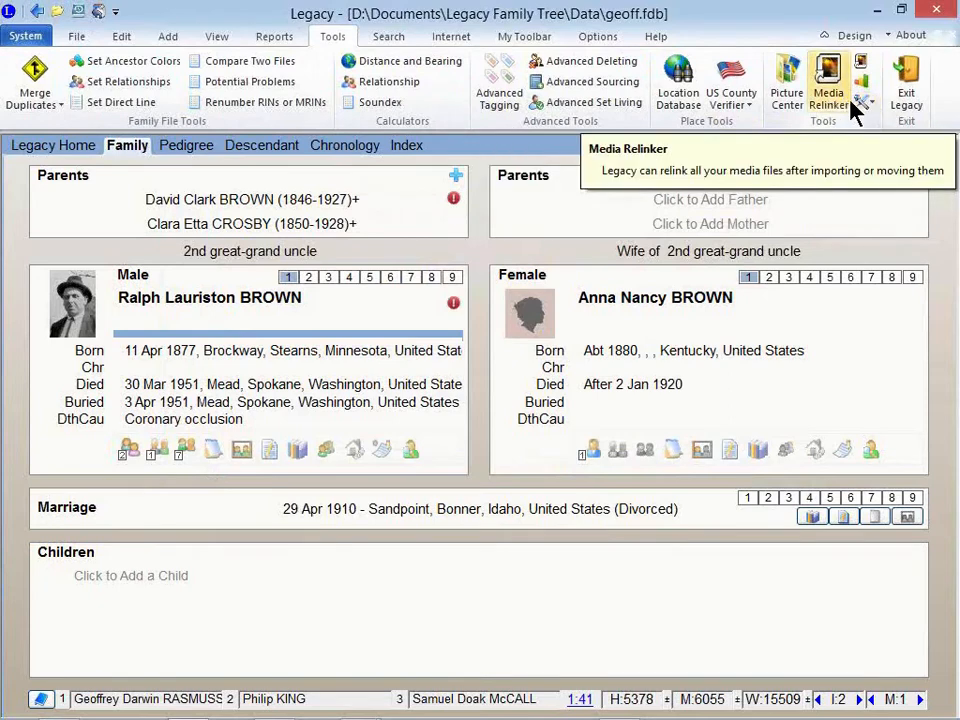
pyautogui.click(866, 106)
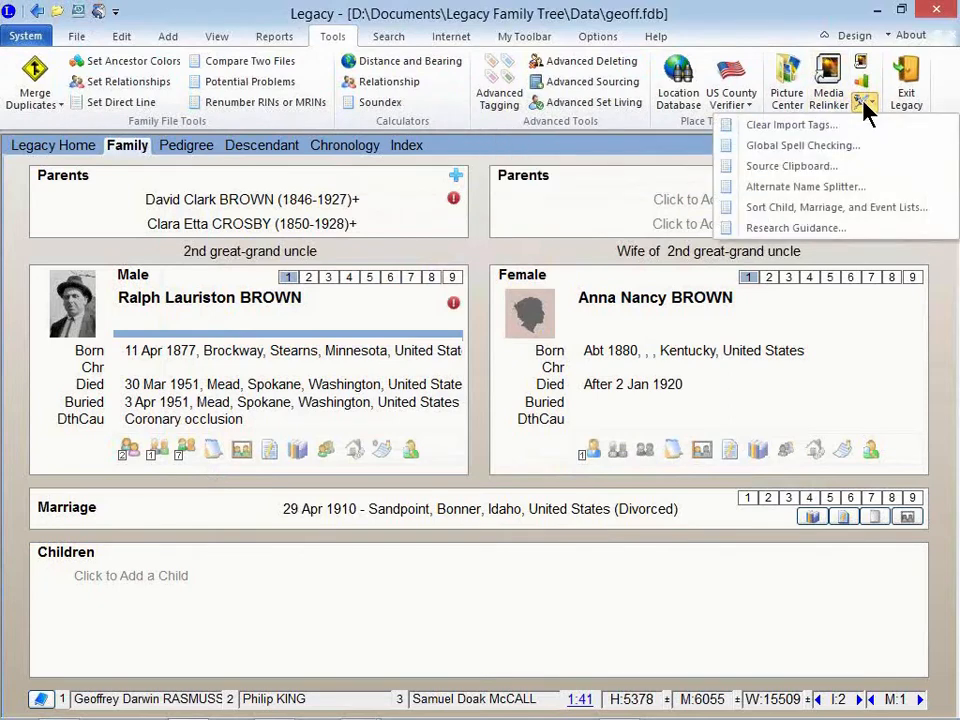
pyautogui.click(763, 214)
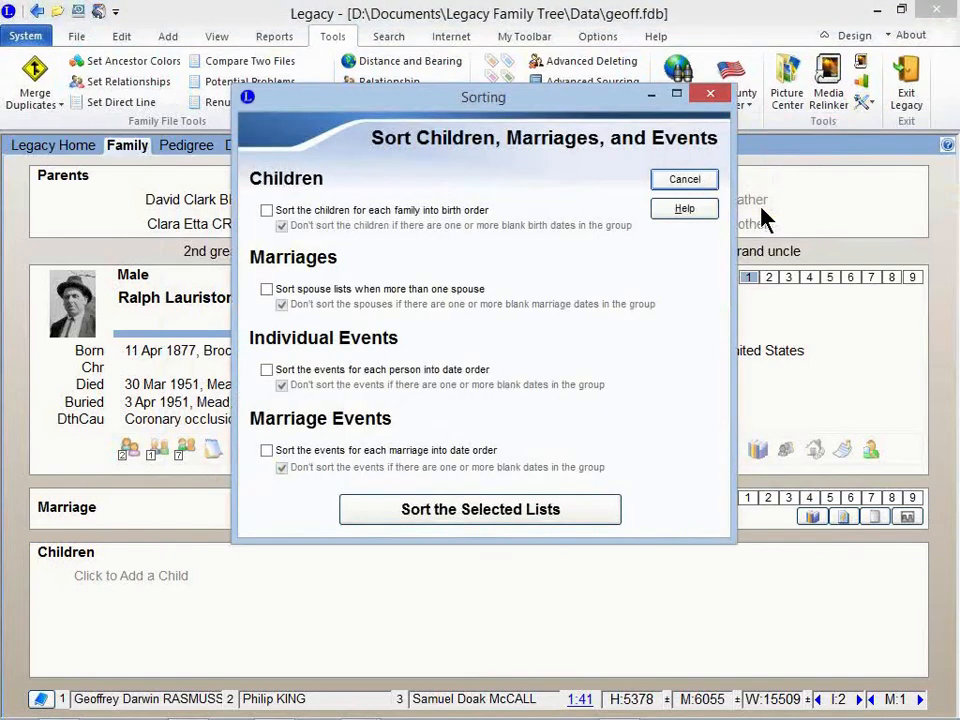
pyautogui.click(266, 290)
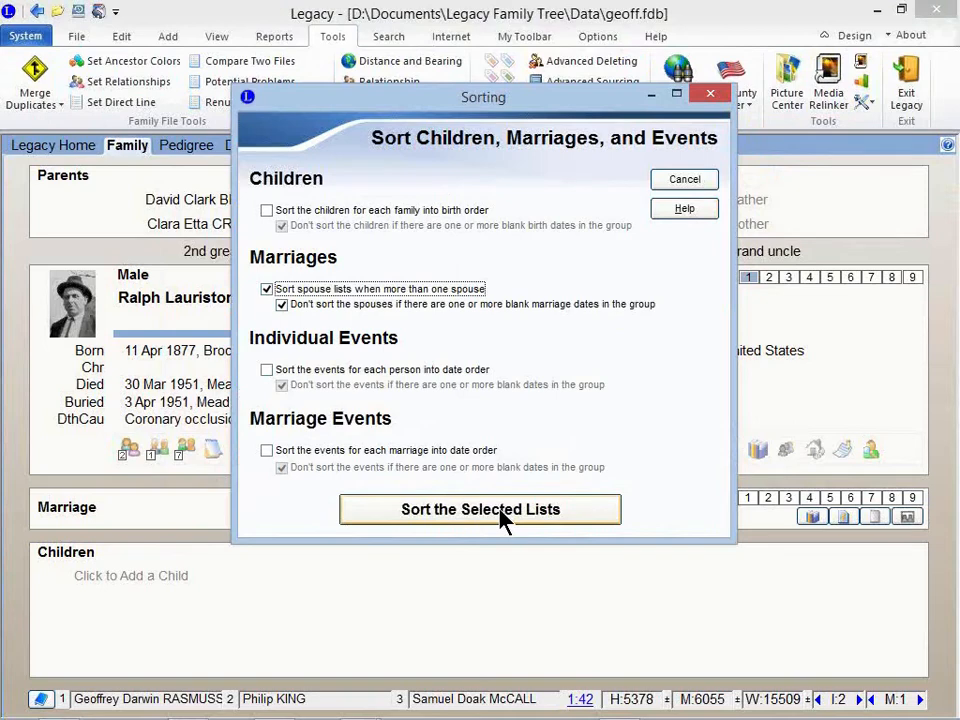
pyautogui.click(672, 184)
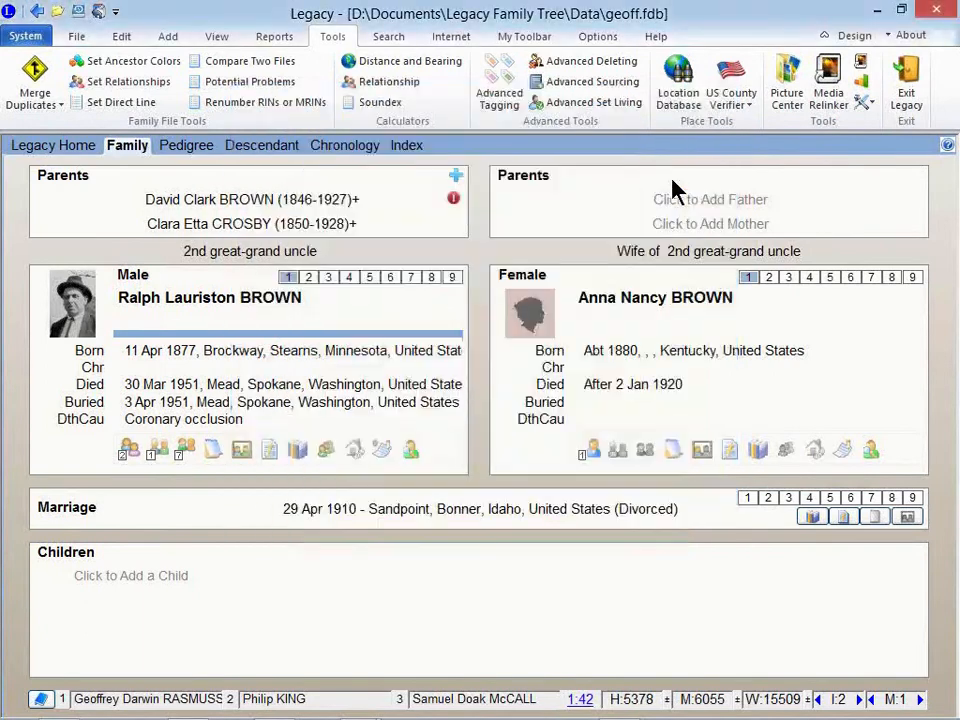